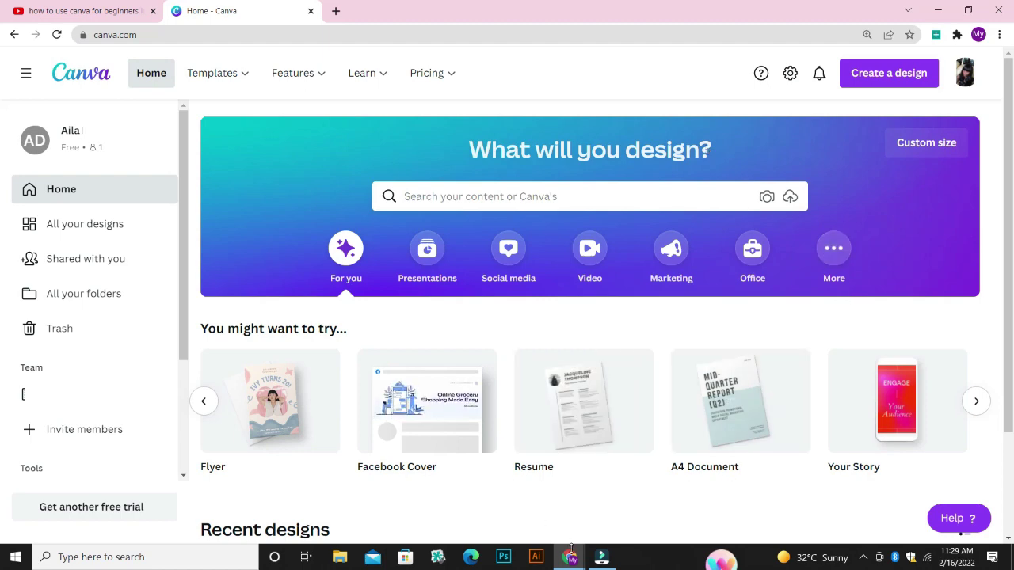
Wait on the Canva home page with suggested design types like Flyer and Resume
mouse_move(573, 563)
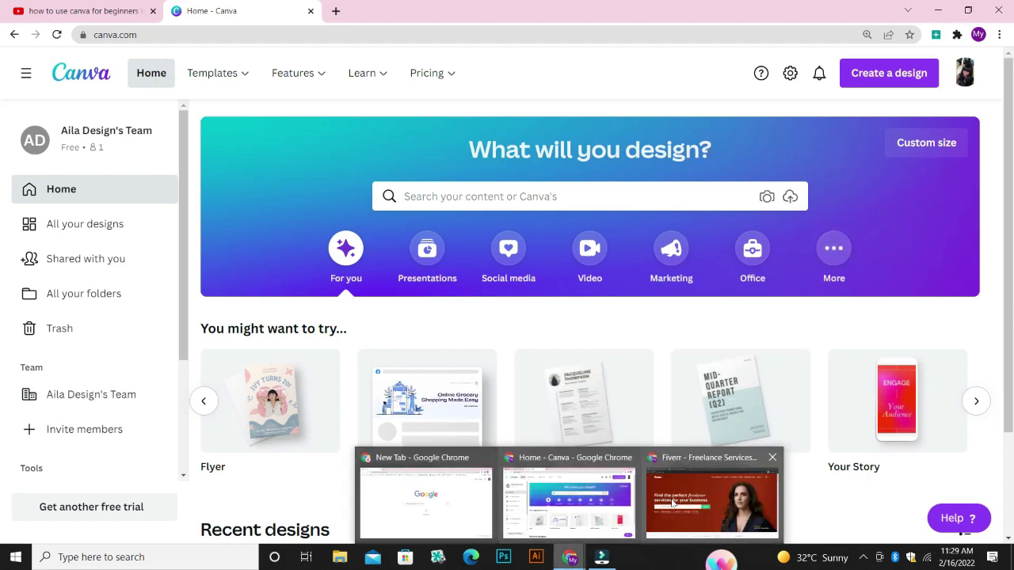
left_click(713, 498)
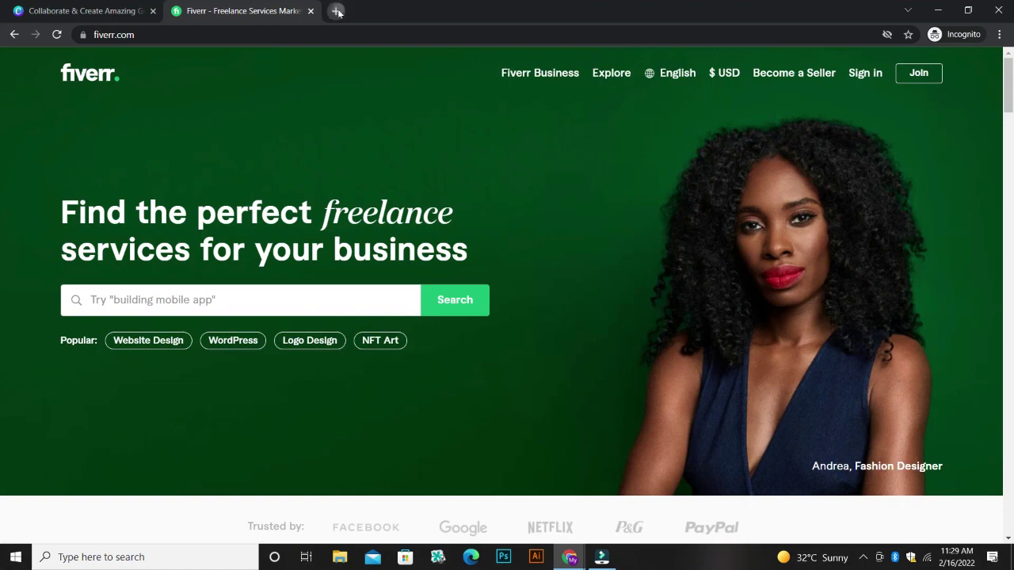
left_click(336, 11)
type("canva")
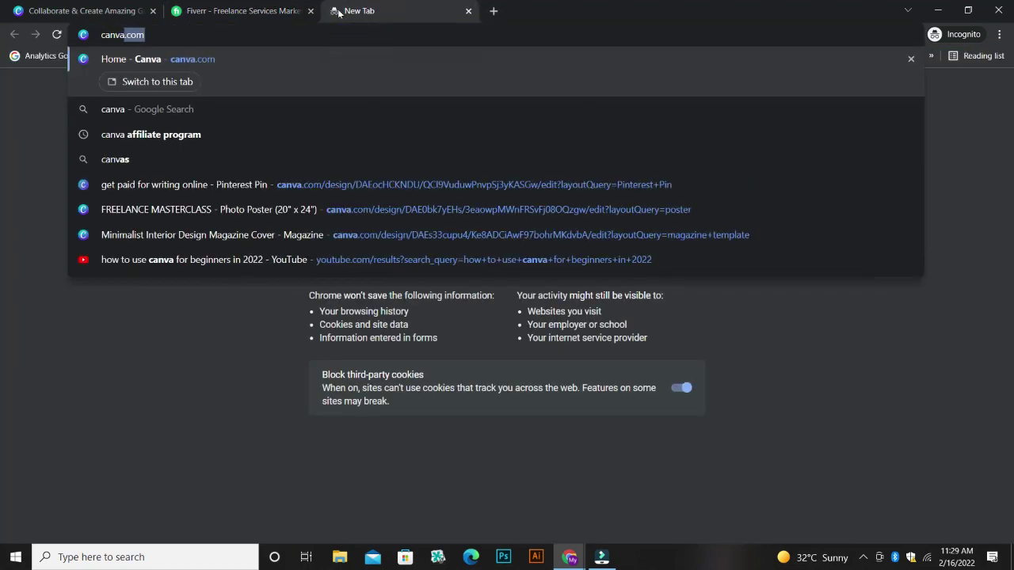
key("Return")
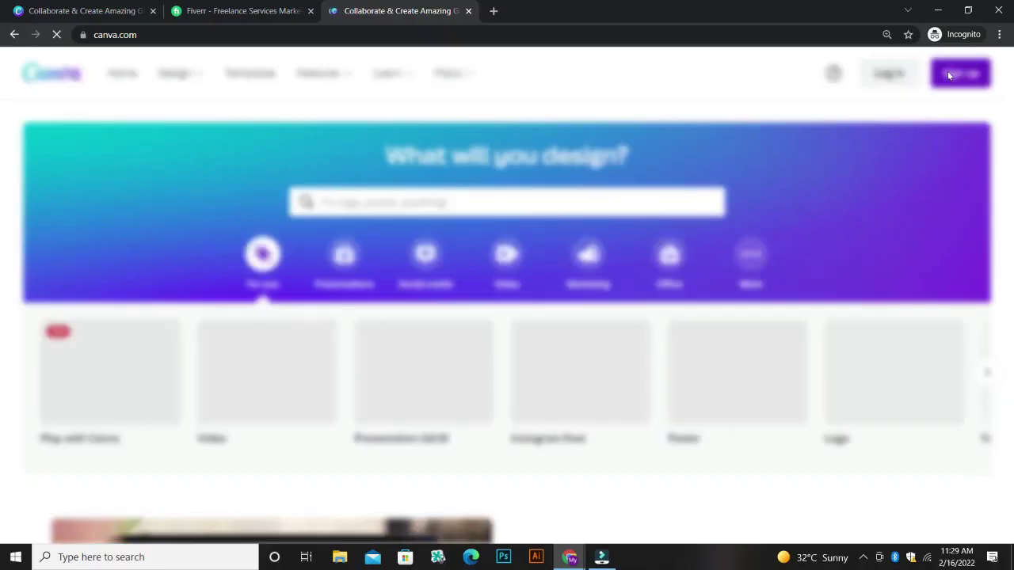
left_click(916, 49)
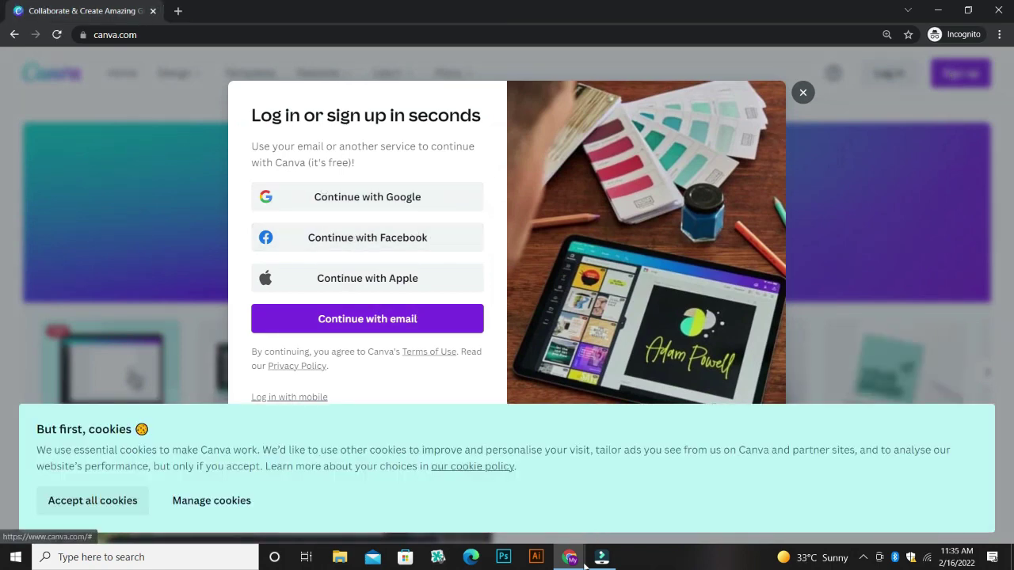
mouse_move(567, 560)
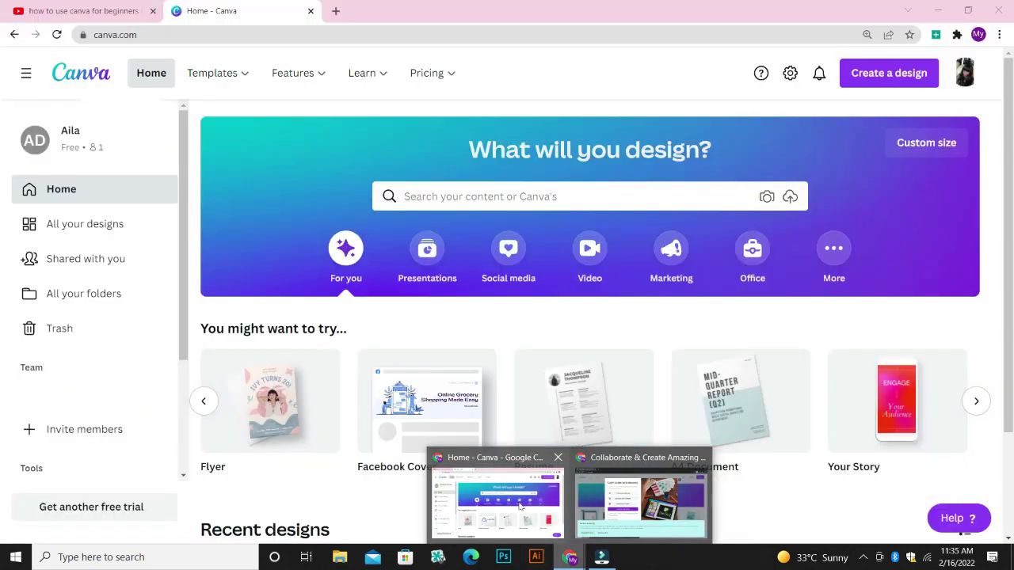
left_click(519, 507)
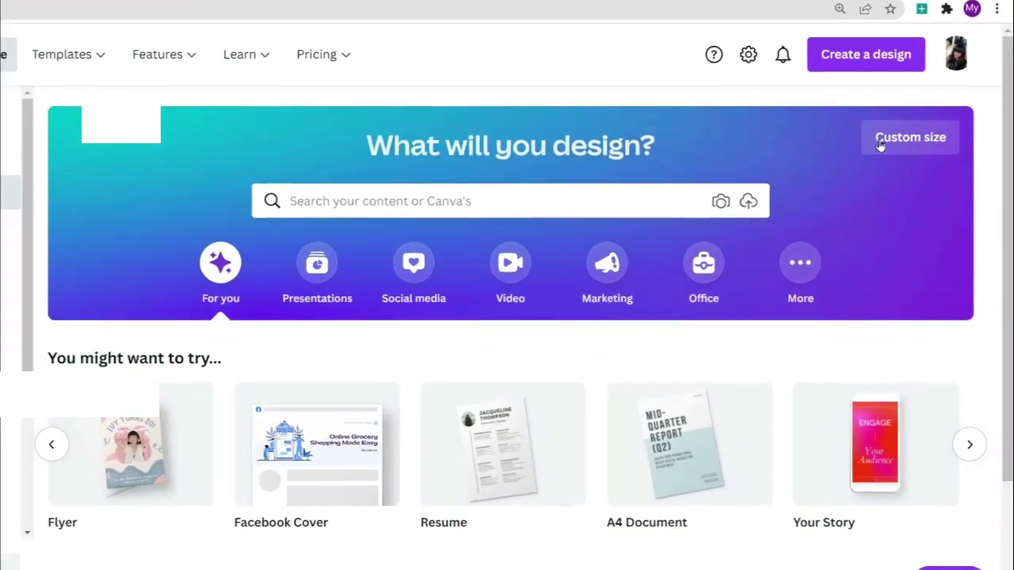
Inspect Custom size width, height and pixel unit, then scroll suggestions to Business Card
right_click(910, 156)
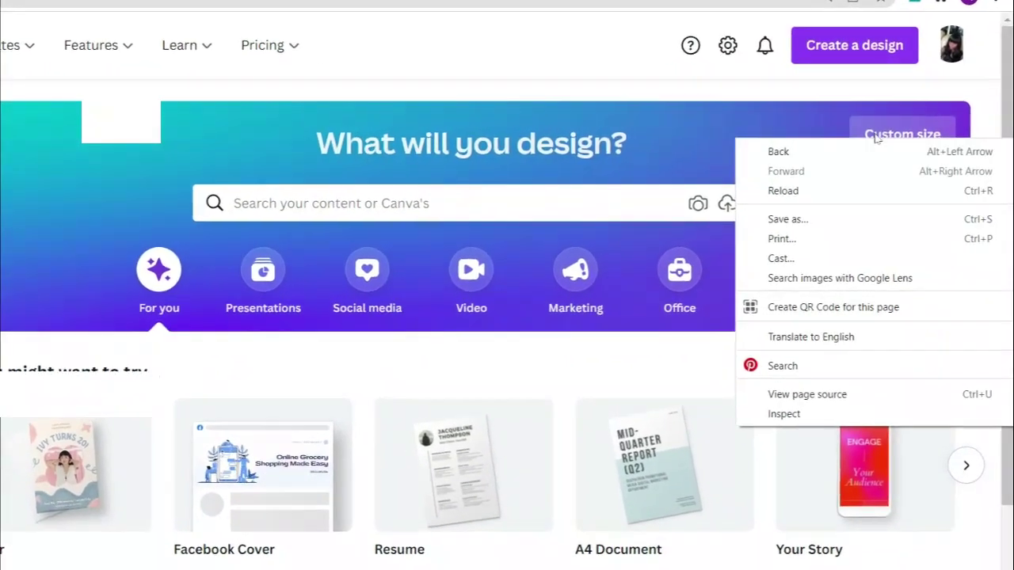
left_click(901, 137)
left_click(902, 136)
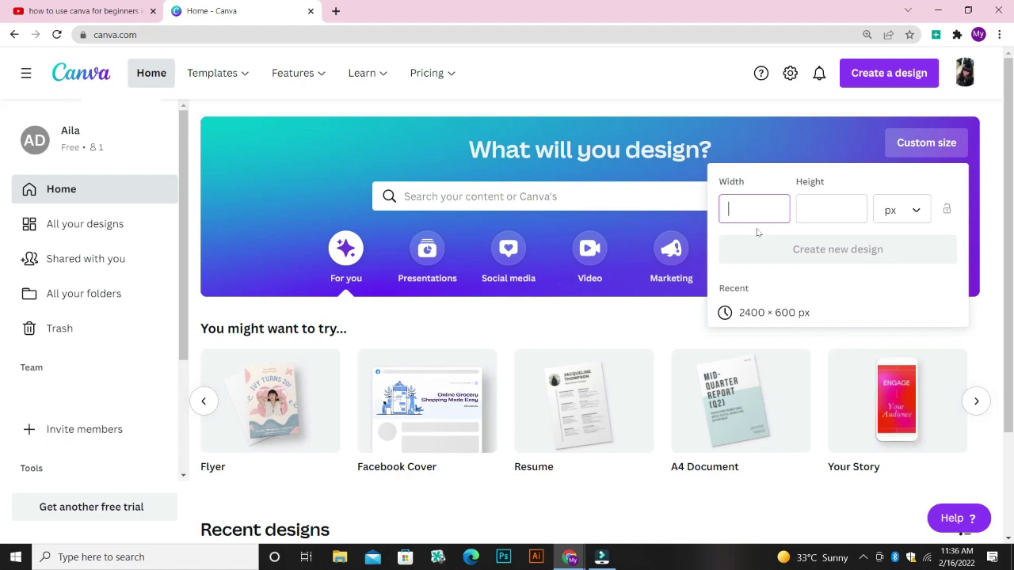
left_click(859, 206)
left_click(917, 219)
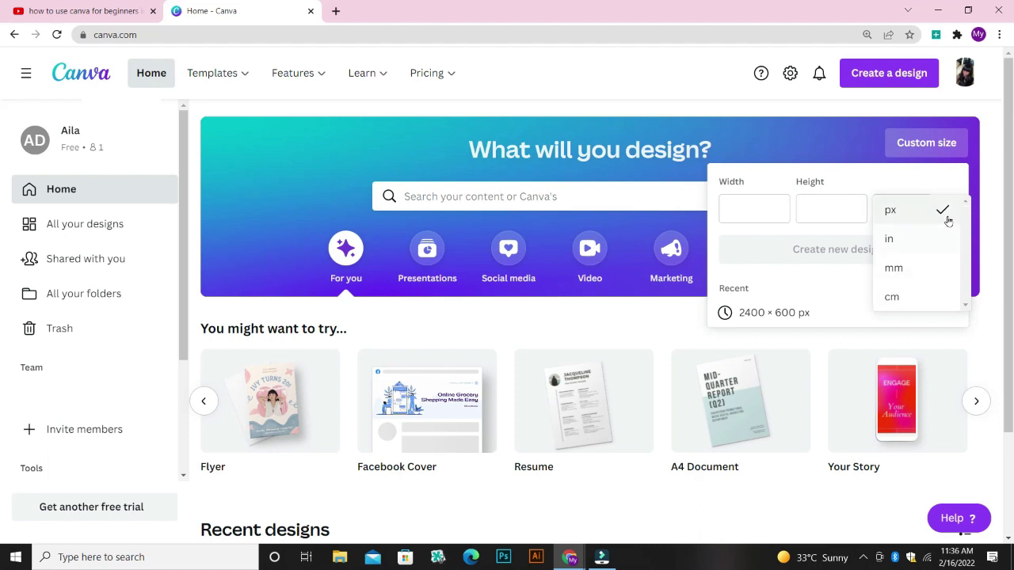
left_click(941, 211)
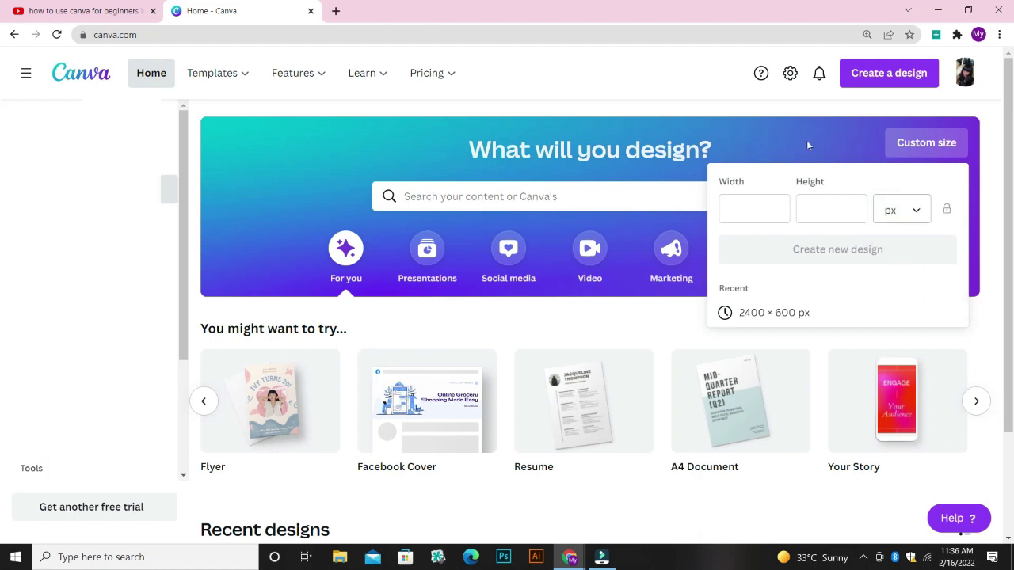
left_click(806, 145)
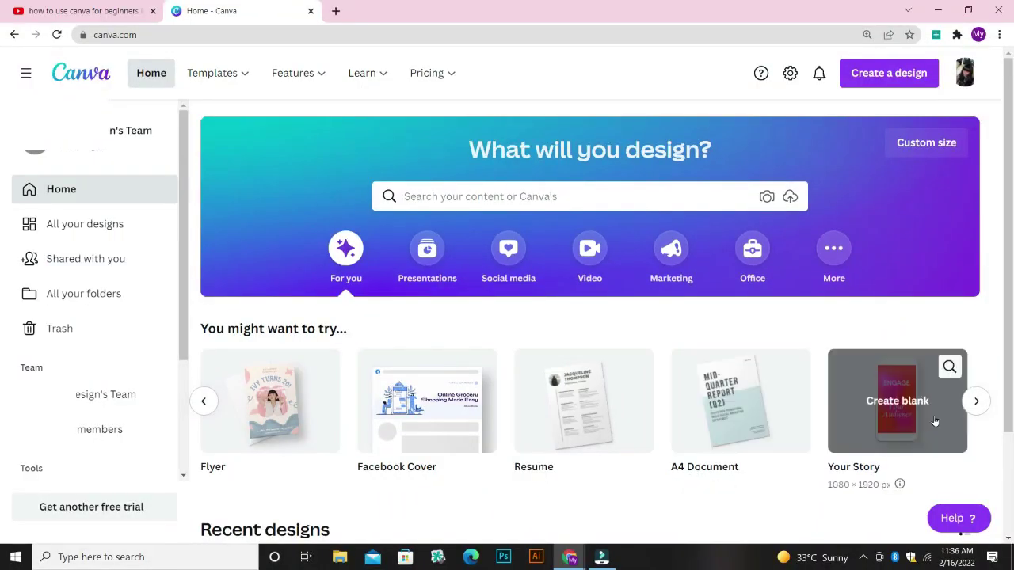
left_click(976, 400)
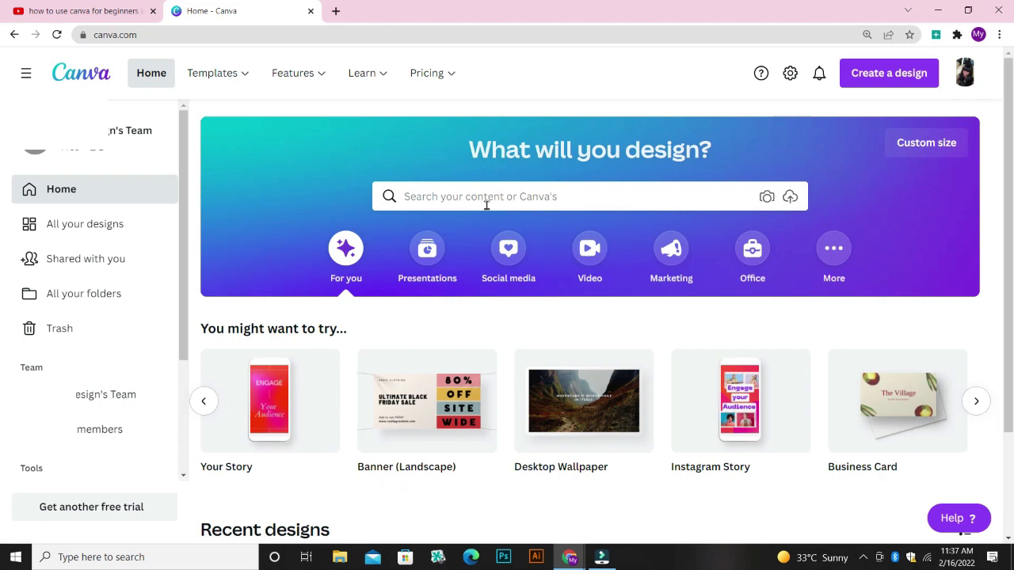
Search templates for 'pinterest pin' and scroll through the 6,268 results
left_click(454, 205)
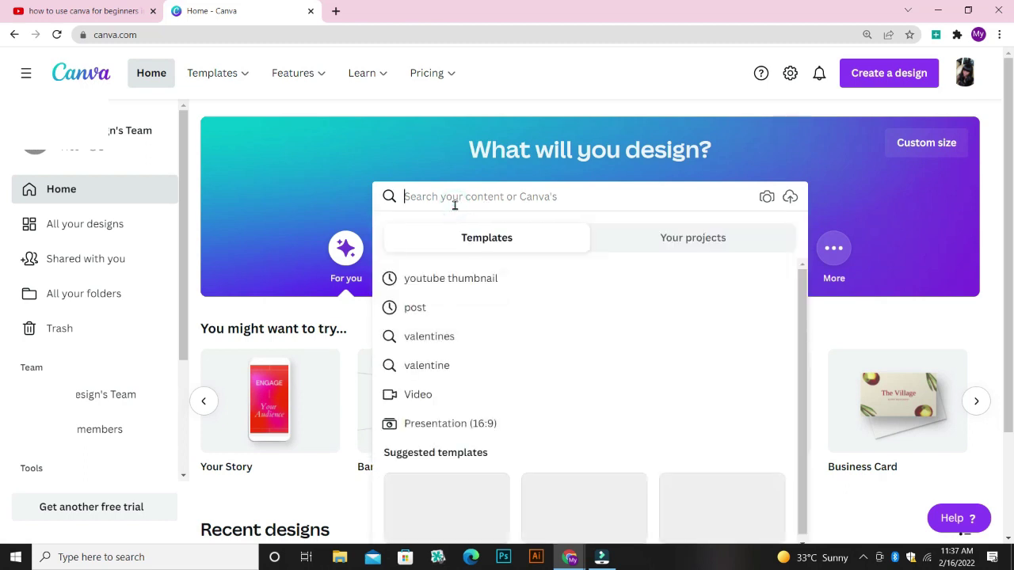
type("in")
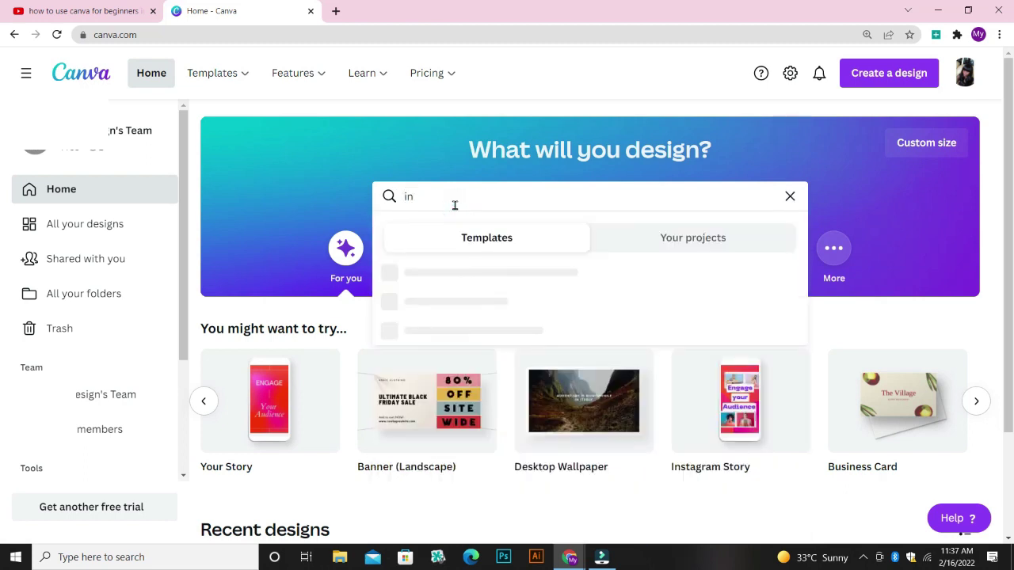
key("BackSpace")
key("BackSpace")
type("pin")
key("Return")
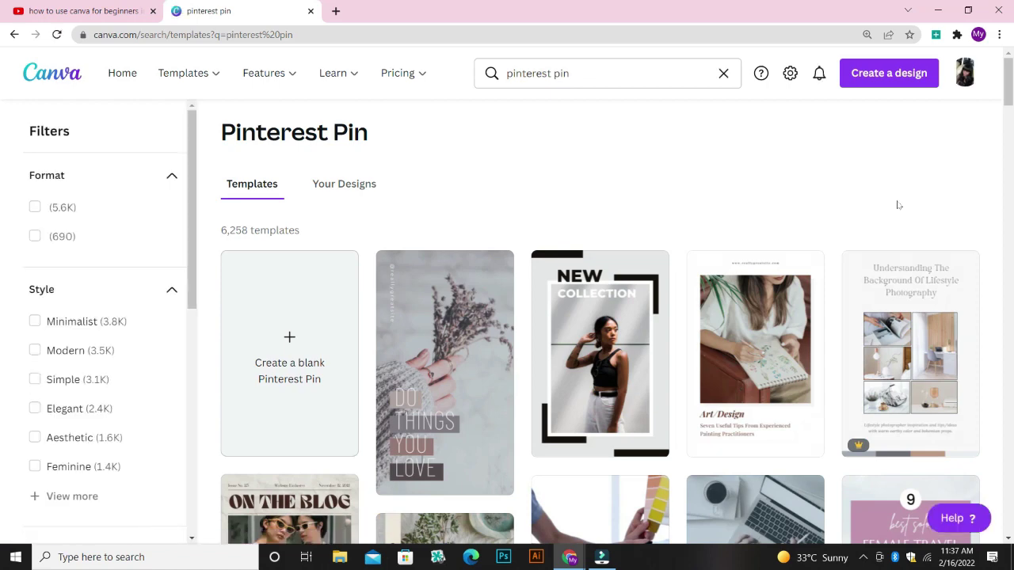
scroll(2, 94, "down", 3)
left_click_drag(1010, 95, 1011, 63)
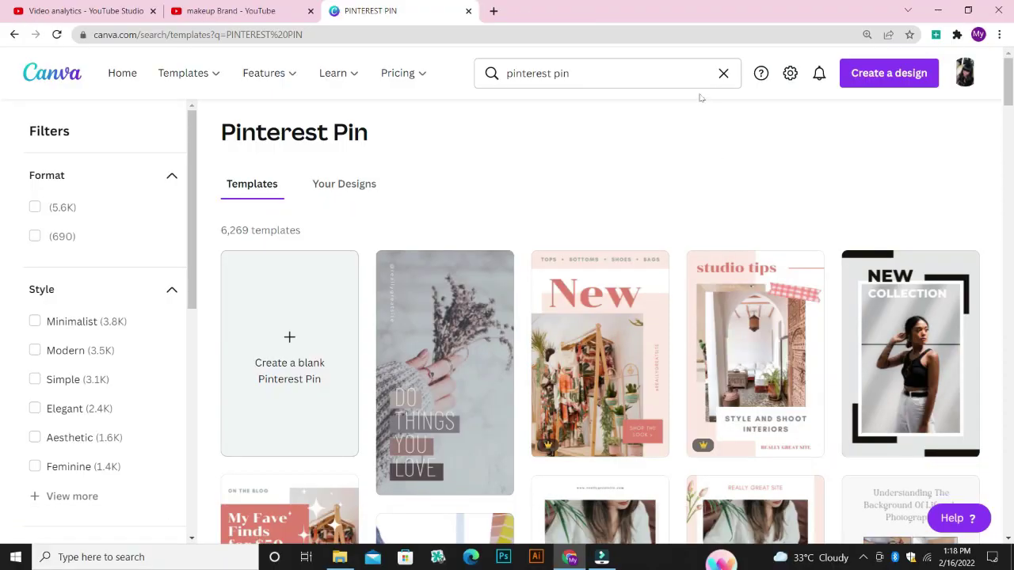
Search for certificate templates and open the dark blue and yellow Certificate of Appreciation
left_click(667, 83)
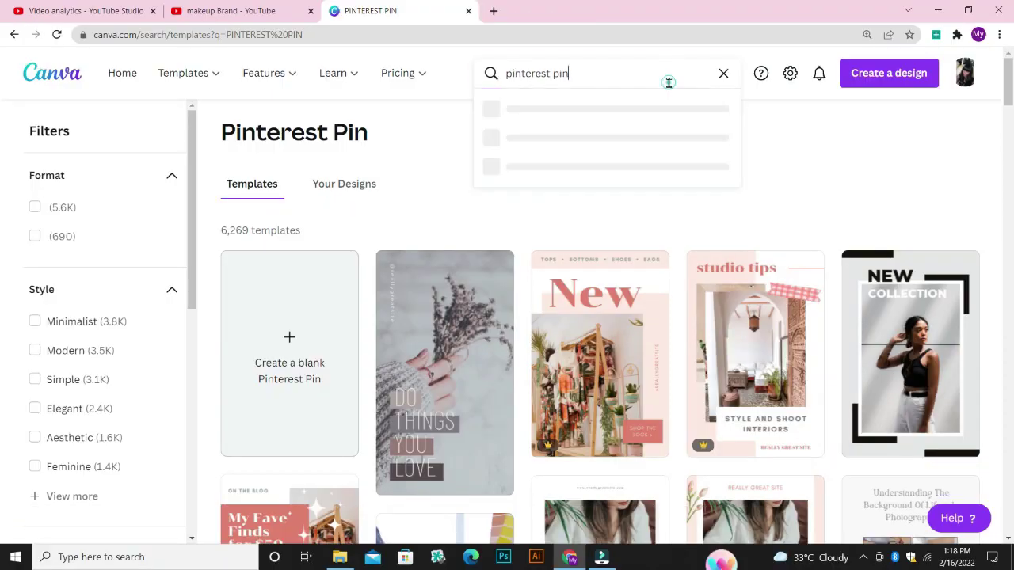
key("BackSpace")
key("BackSpace")
key("BackSpace")
key("BackSpace")
key("BackSpace")
key("BackSpace")
key("BackSpace")
key("BackSpace")
key("BackSpace")
key("BackSpace")
key("BackSpace")
key("BackSpace")
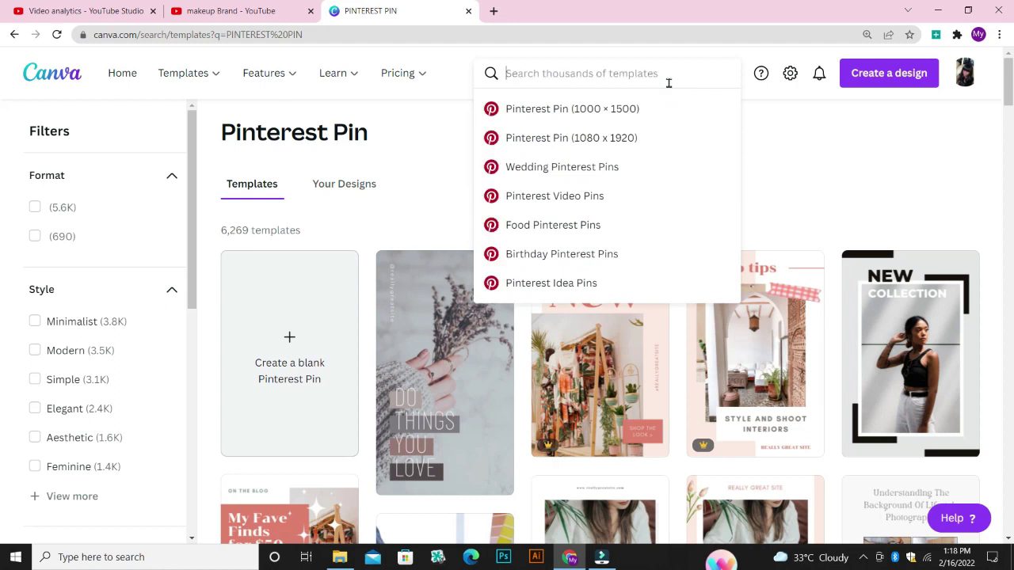
type("Cer")
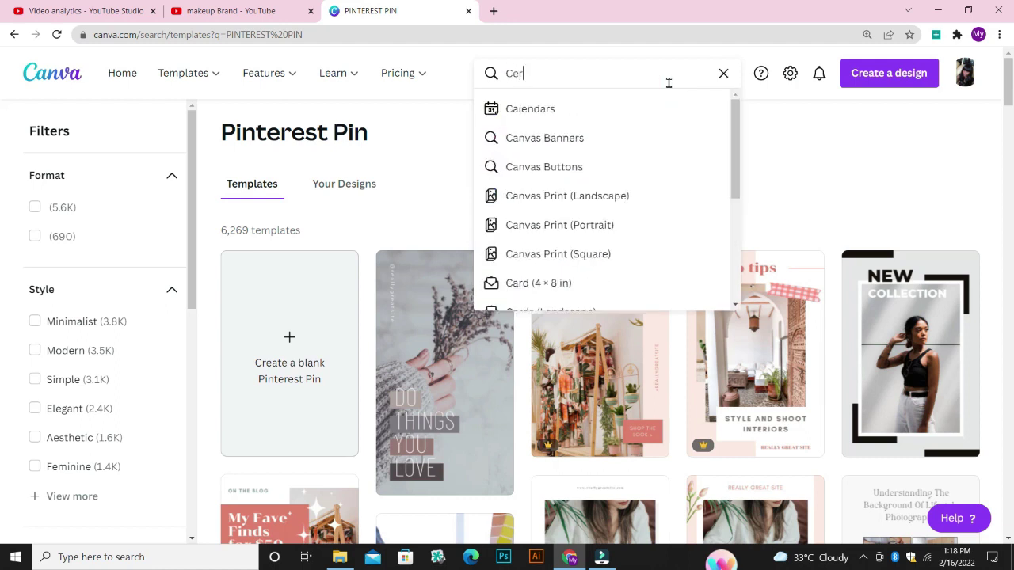
type("ticate")
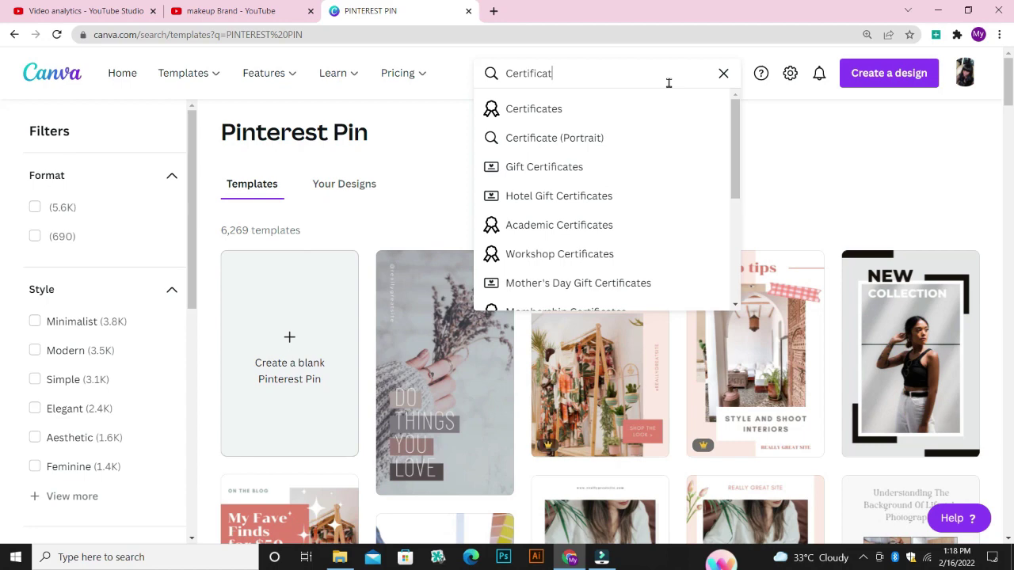
key("Return")
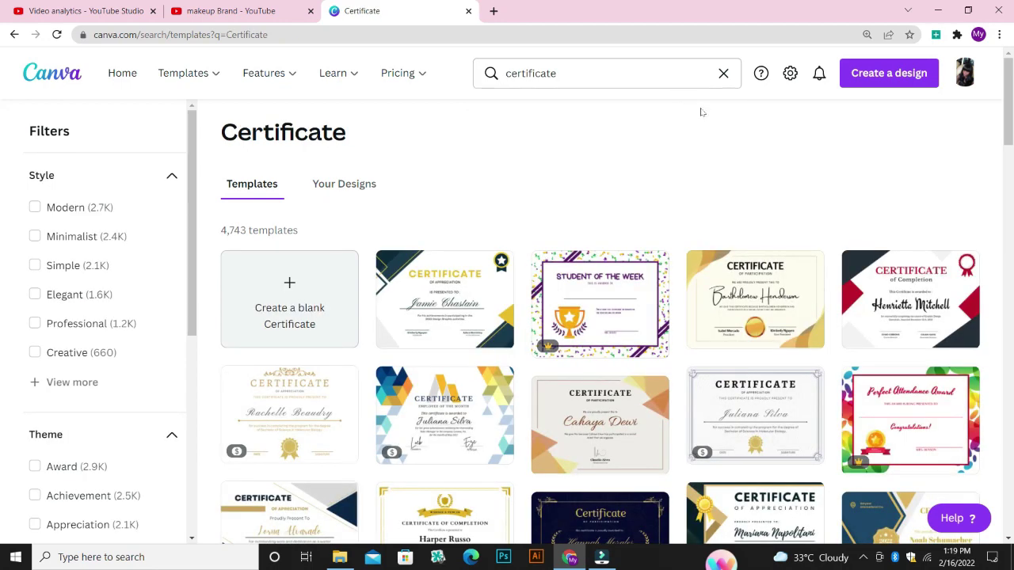
scroll(1010, 115, "down", 2)
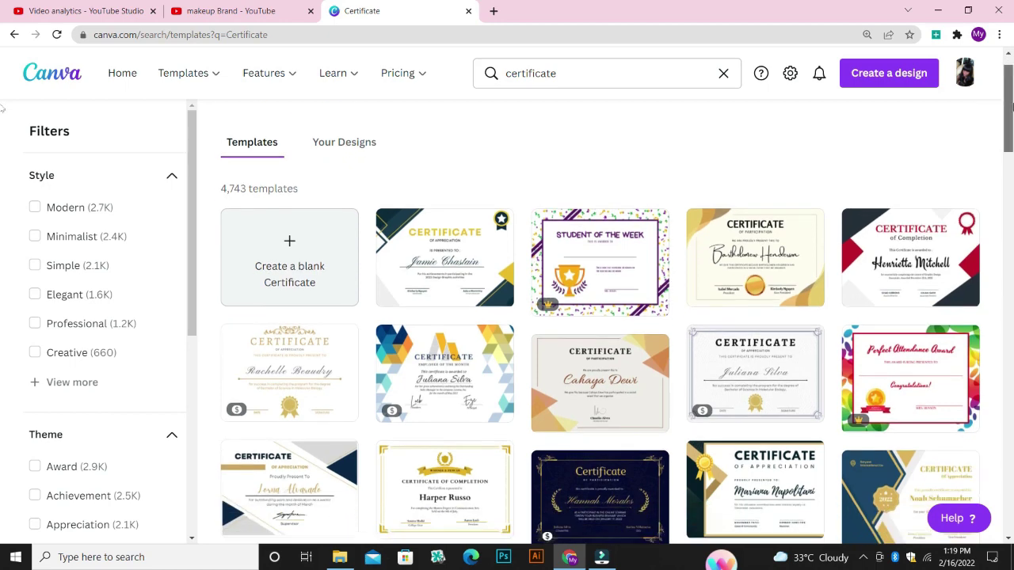
mouse_move(1010, 115)
left_mouse_down()
mouse_move(1010, 404)
mouse_move(1012, 107)
left_mouse_up()
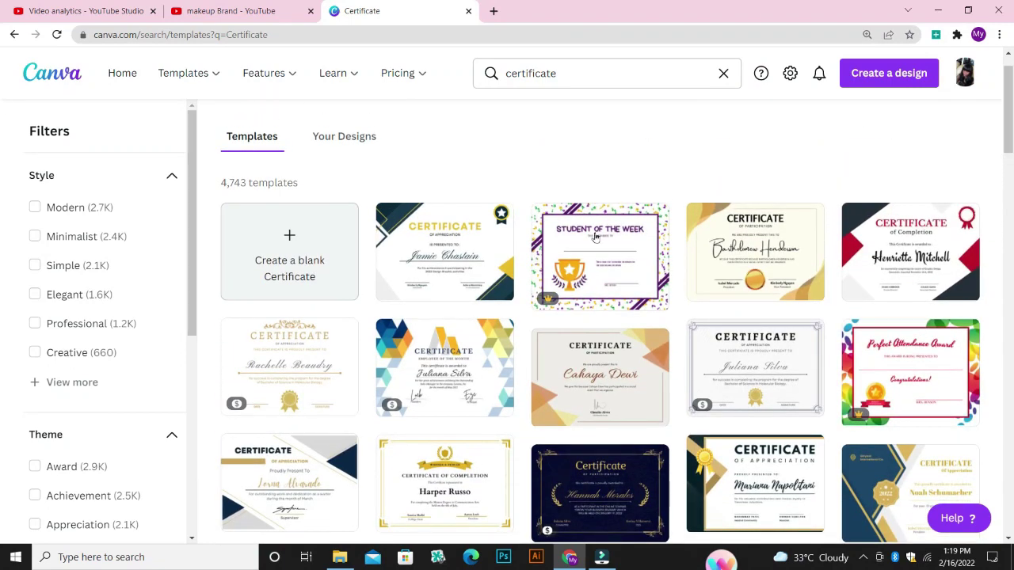
left_click(470, 250)
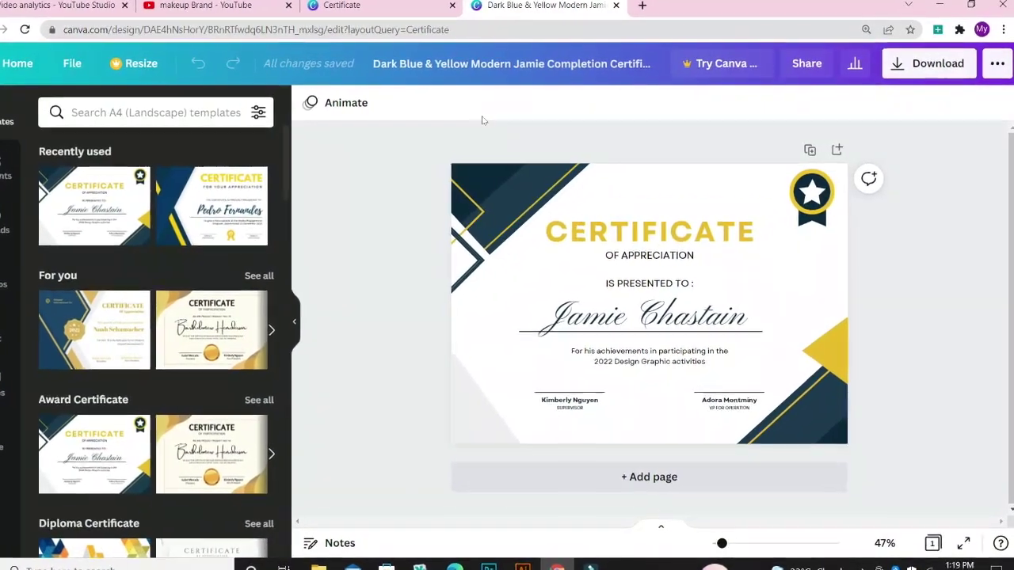
Select the CERTIFICATE heading in the loaded template, then select the page background
left_click(596, 239)
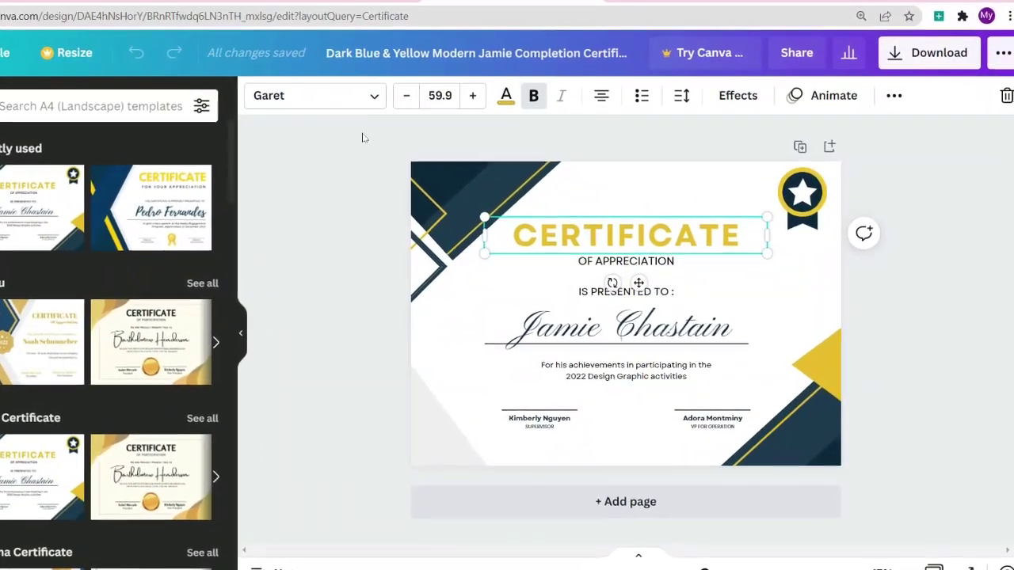
left_click(431, 136)
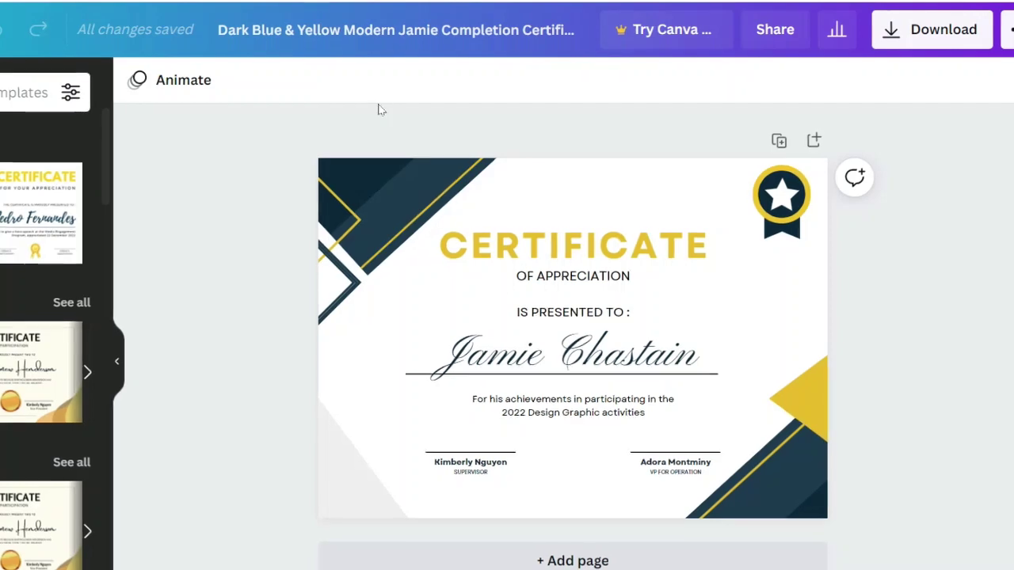
left_click(475, 249)
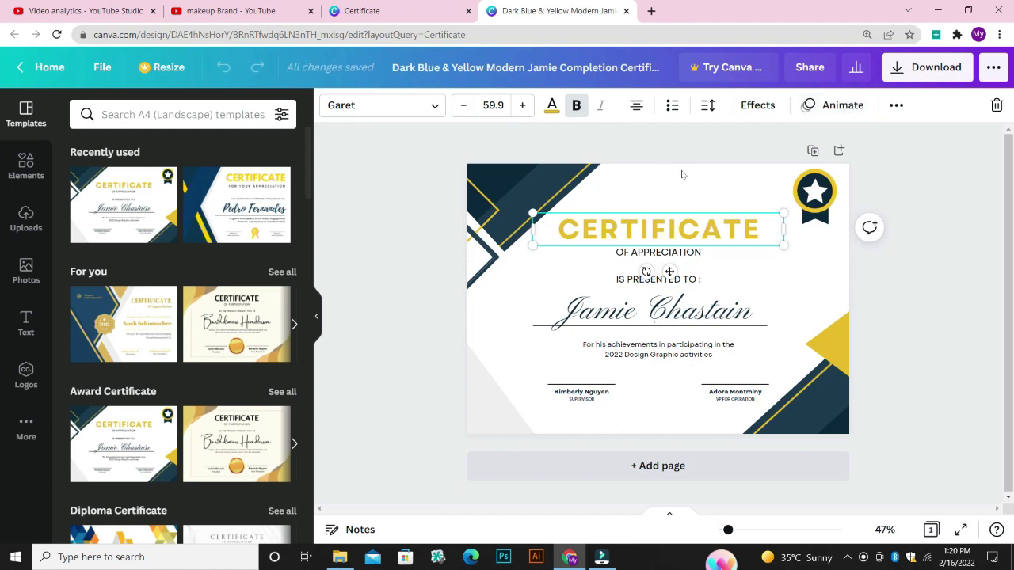
left_click(677, 181)
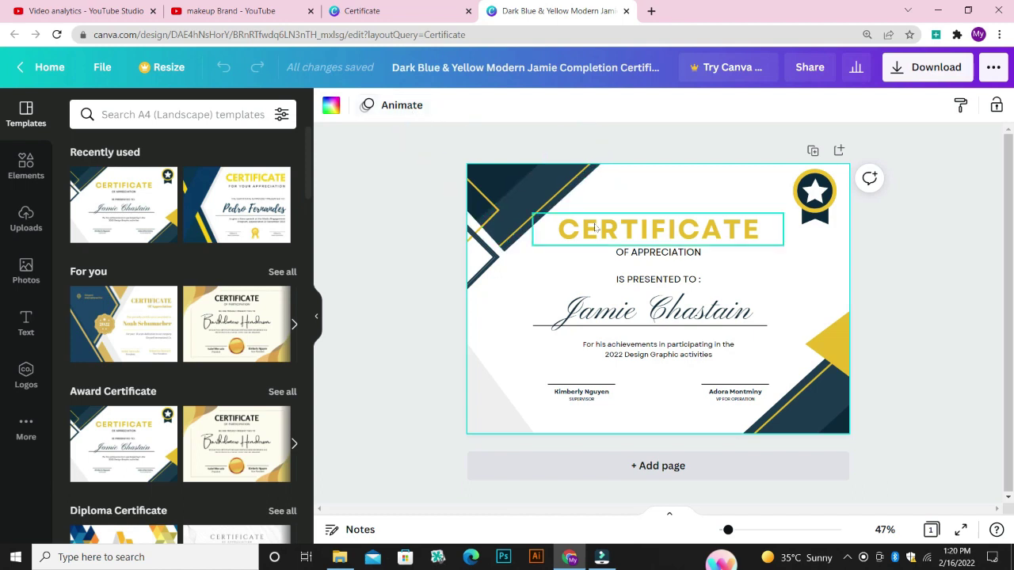
Replace the placeholder recipient name with the new recipient's name, keeping Pinyon Script
left_click(511, 341)
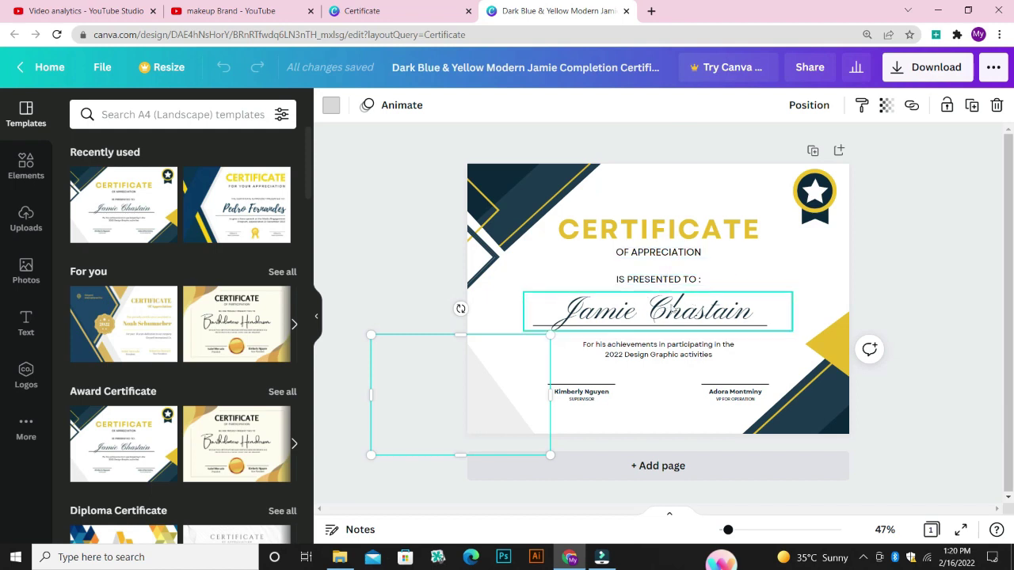
left_click(649, 304)
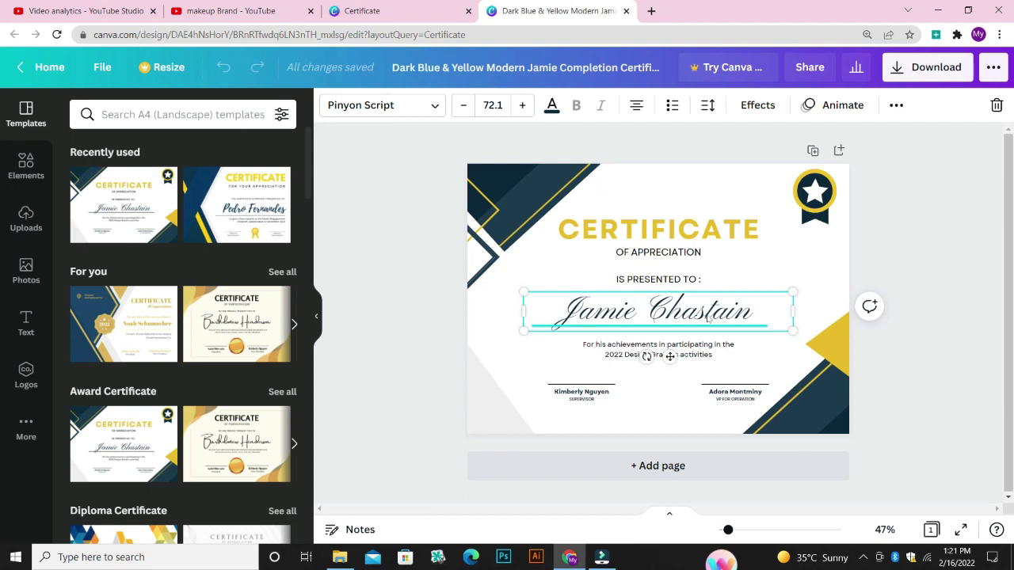
left_click(692, 310)
double_click(694, 313)
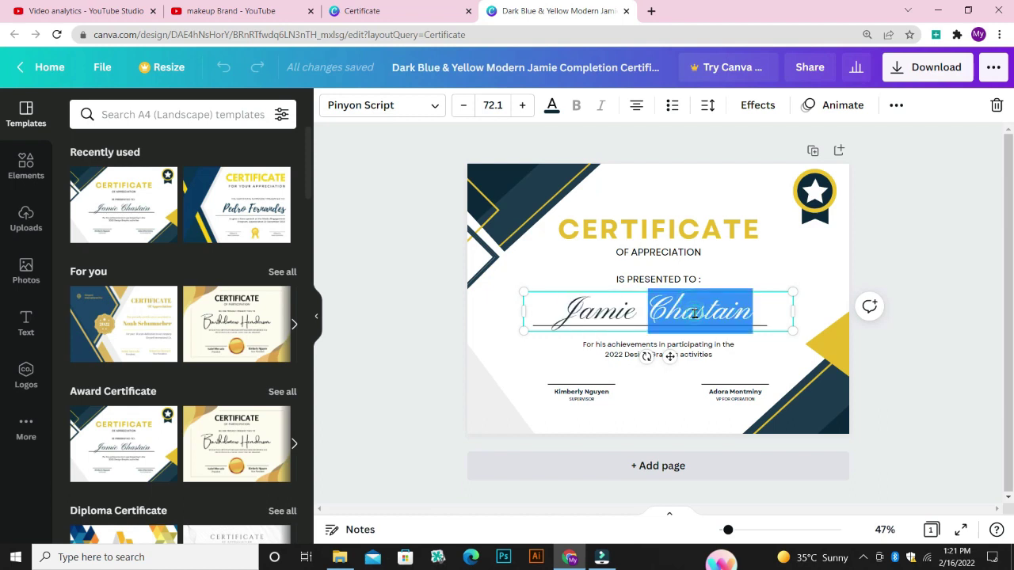
key("BackSpace")
key("BackSpace")
key("BackSpace")
key("BackSpace")
key("BackSpace")
key("BackSpace")
key("BackSpace")
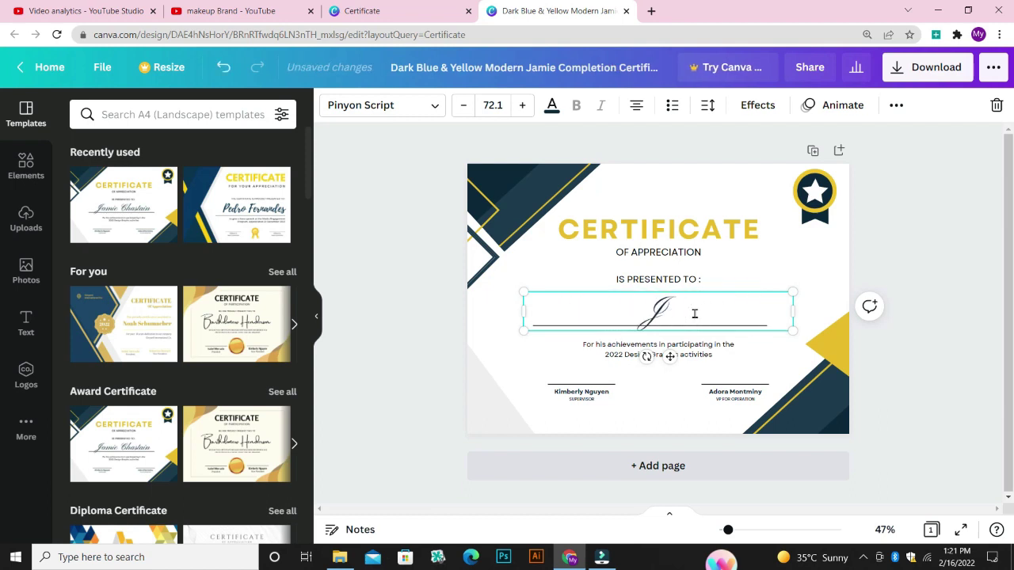
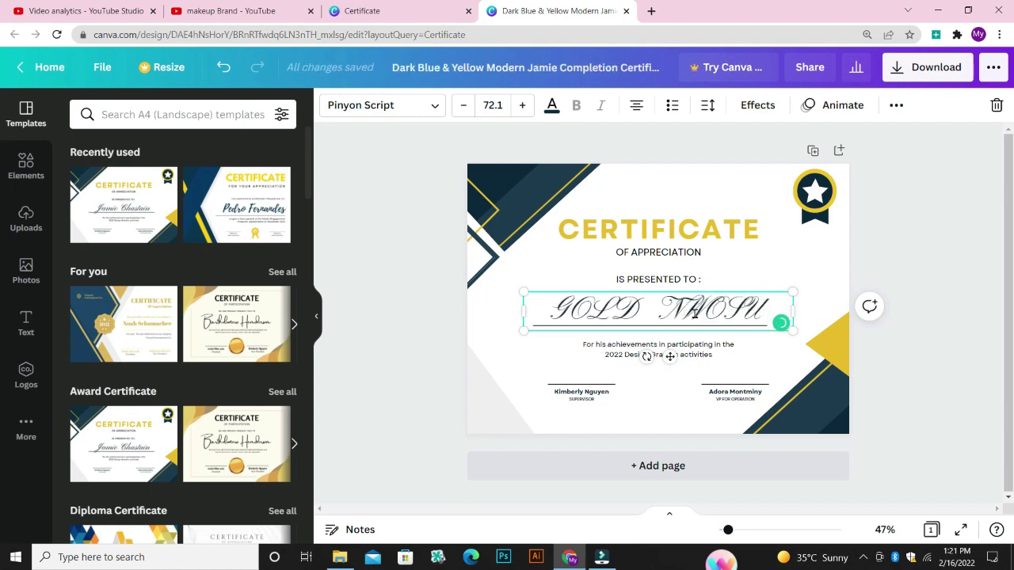
left_click(844, 287)
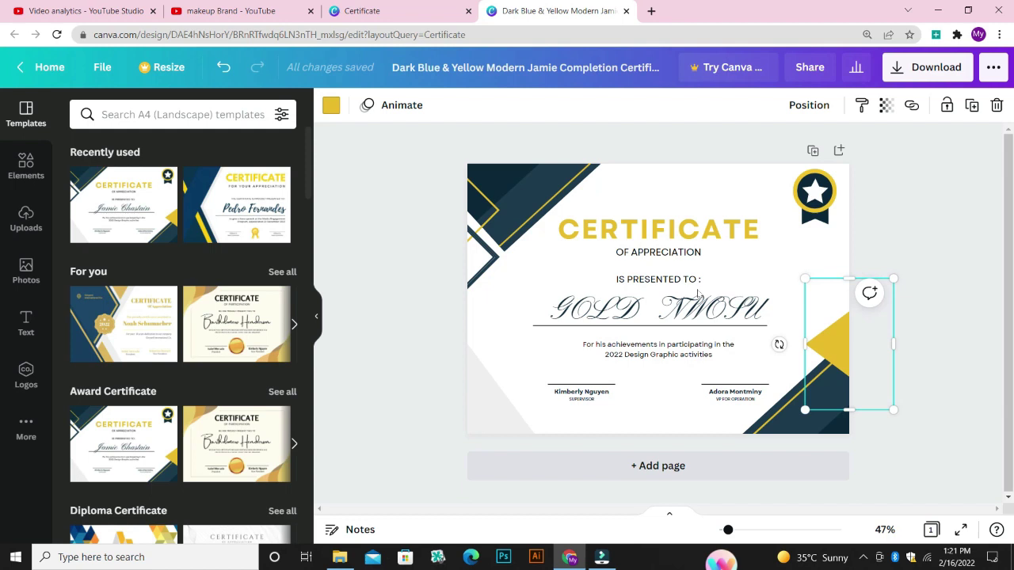
left_click(710, 301)
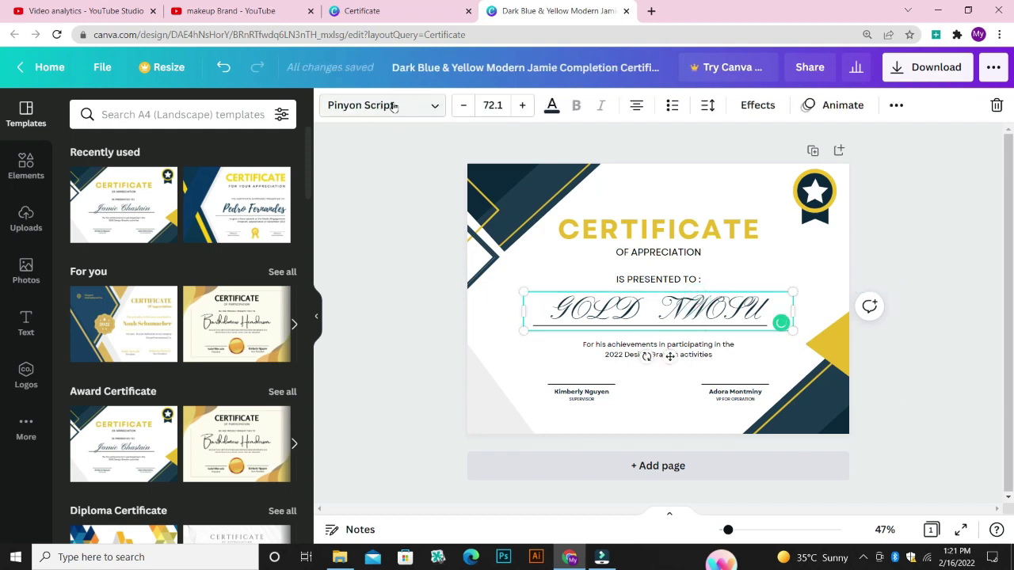
Try League Spartan on the recipient name, then set it in the Yellowtail handwriting font
left_click(394, 106)
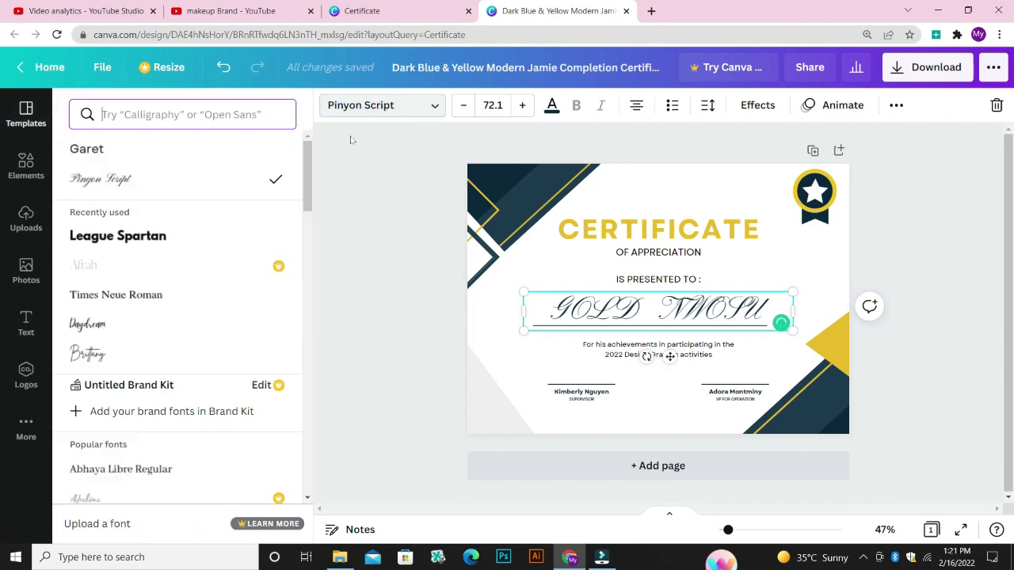
left_click_drag(304, 170, 313, 281)
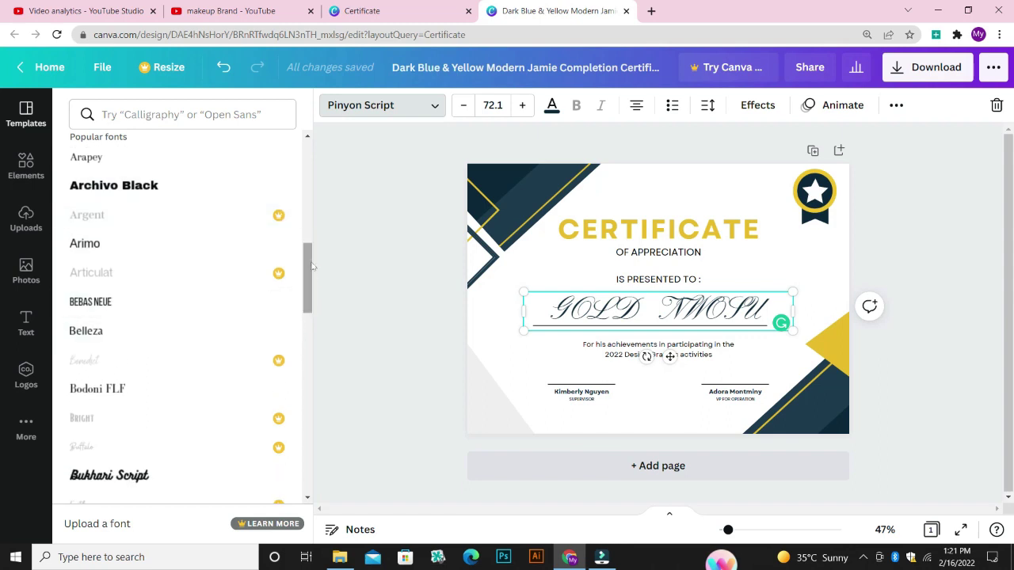
scroll(309, 270, "down", 3)
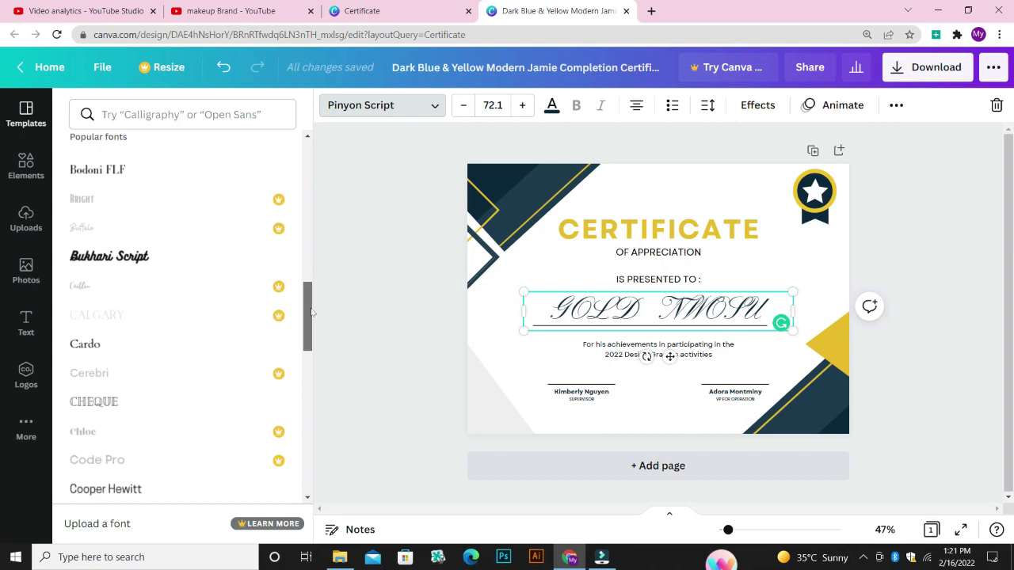
left_click_drag(309, 311, 311, 376)
scroll(310, 385, "down", 4)
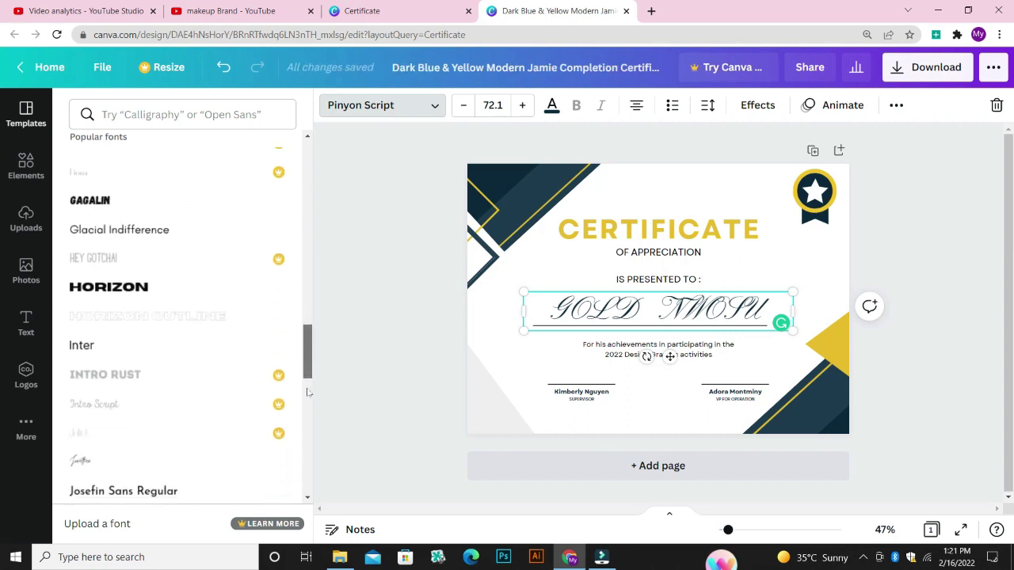
scroll(309, 421, "down", 1)
scroll(309, 422, "down", 2)
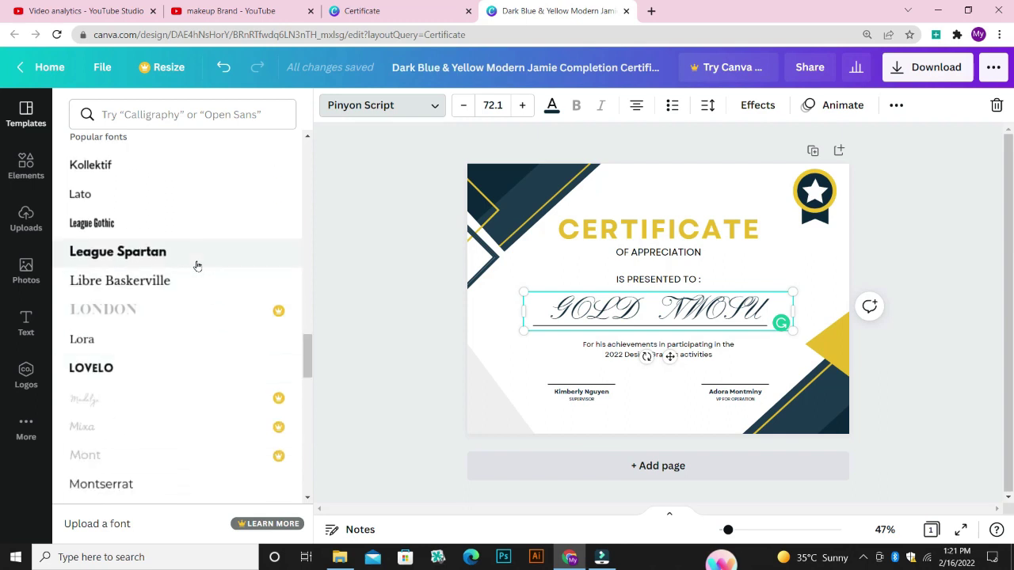
left_click(197, 263)
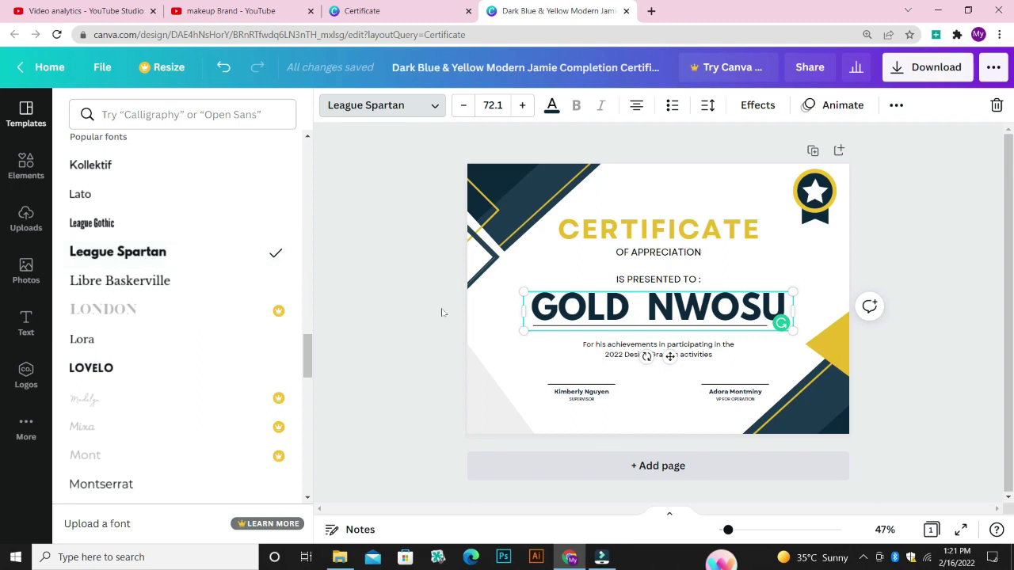
left_click_drag(307, 353, 317, 296)
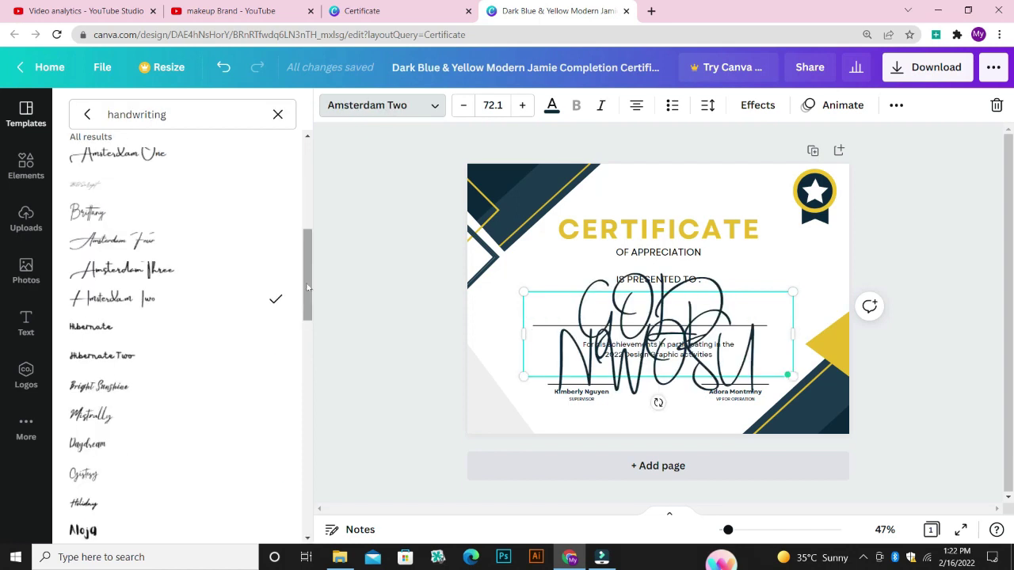
left_click_drag(307, 279, 318, 486)
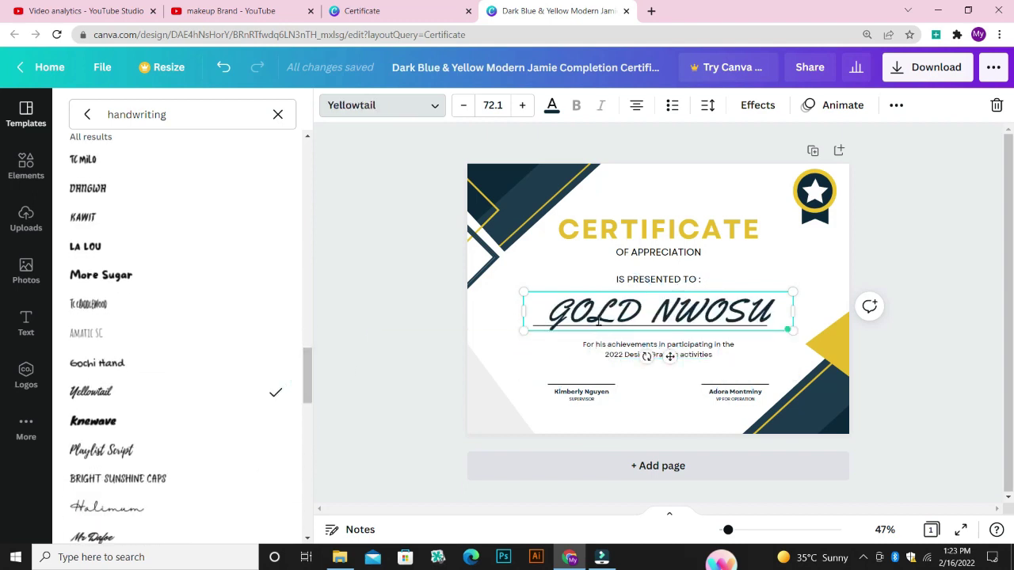
Adjust the recipient name's font size up and down, settling at 70.1
left_click(523, 105)
left_click(523, 105)
left_click(523, 105)
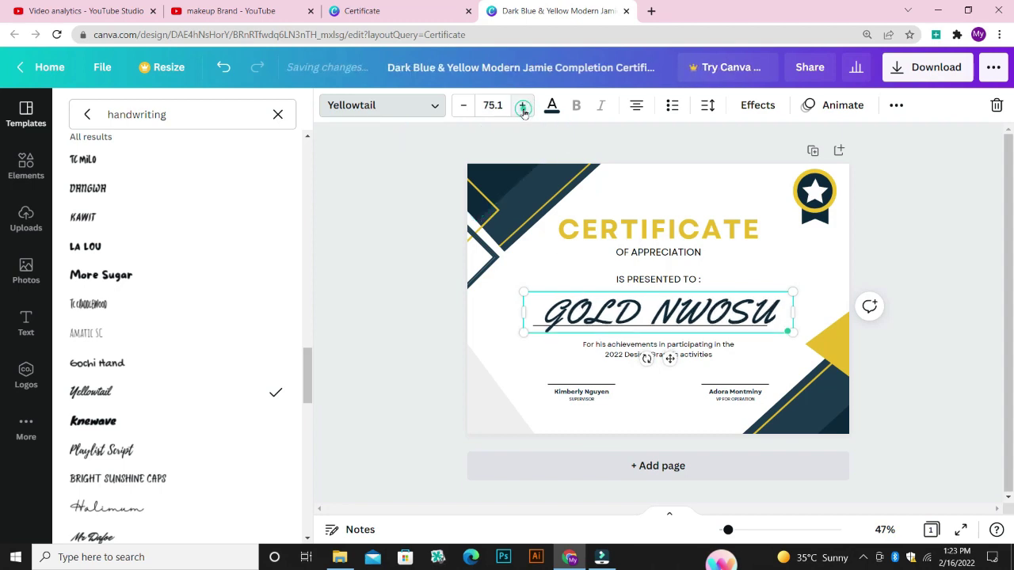
left_click(465, 105)
left_click(465, 106)
left_click(465, 105)
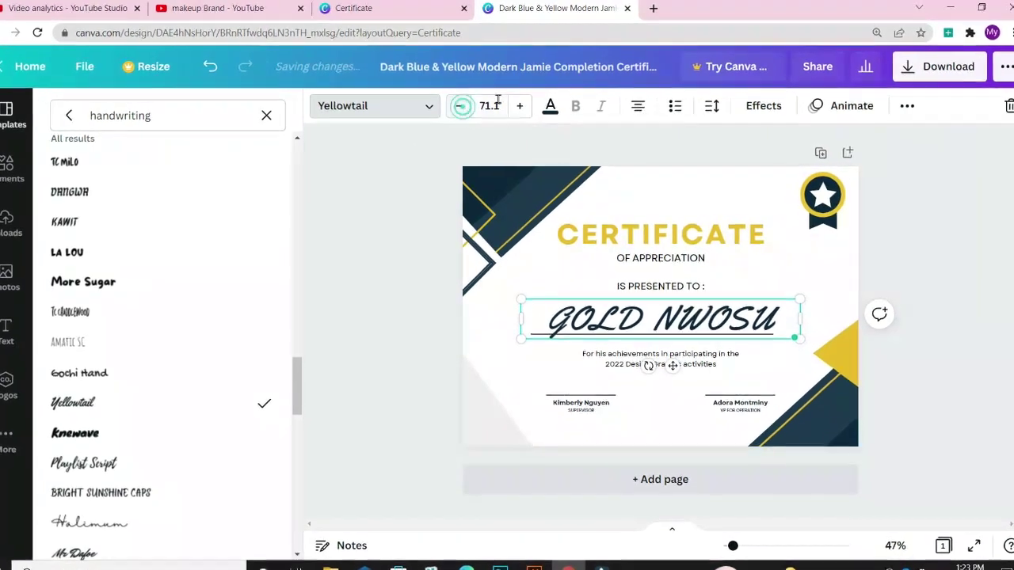
left_click(465, 105)
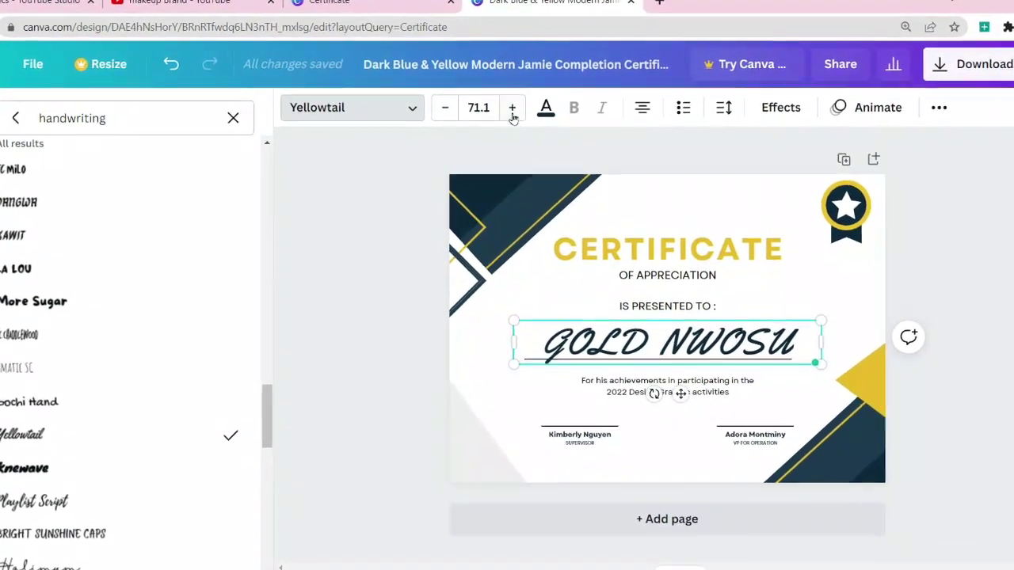
left_click(508, 108)
left_click(507, 108)
left_click(508, 109)
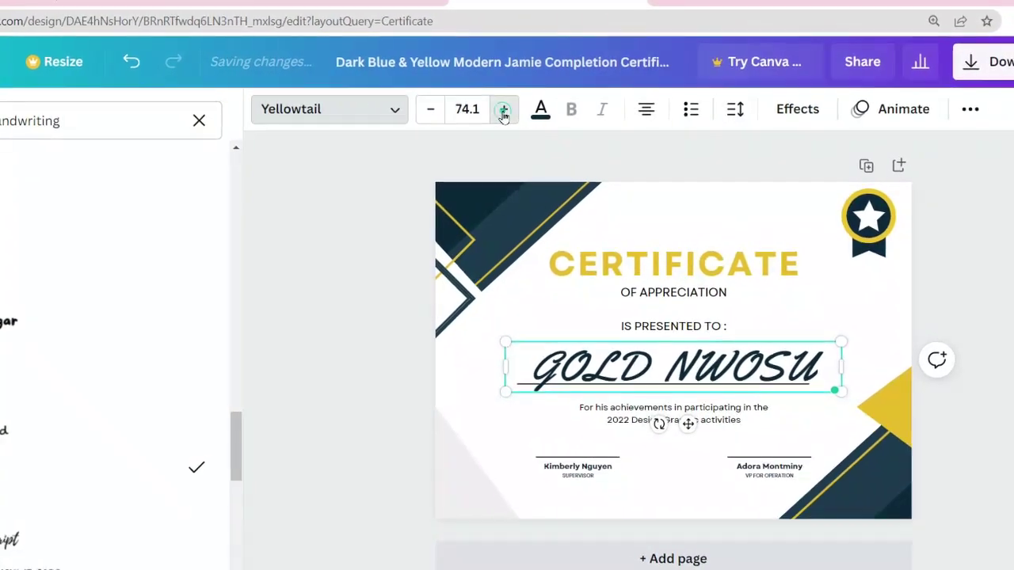
left_click(508, 108)
left_click(508, 109)
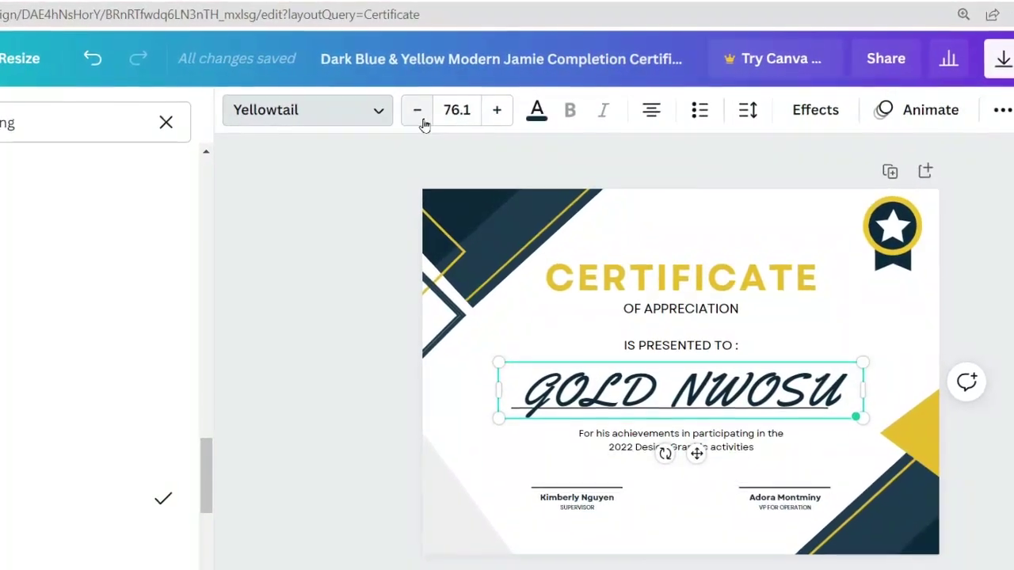
left_click(425, 115)
left_click(413, 117)
left_click(414, 117)
left_click(414, 117)
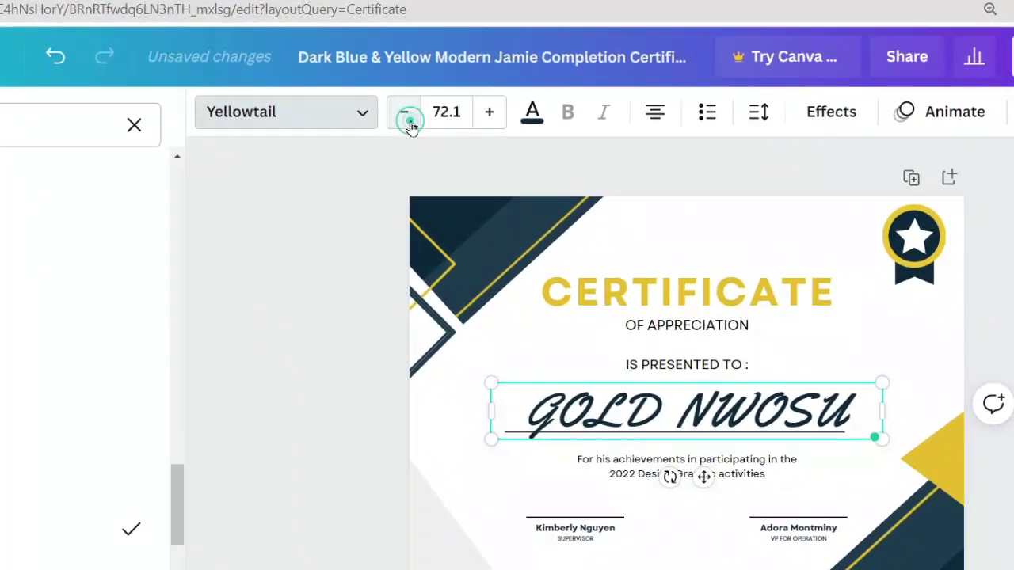
left_click(413, 118)
left_click(413, 117)
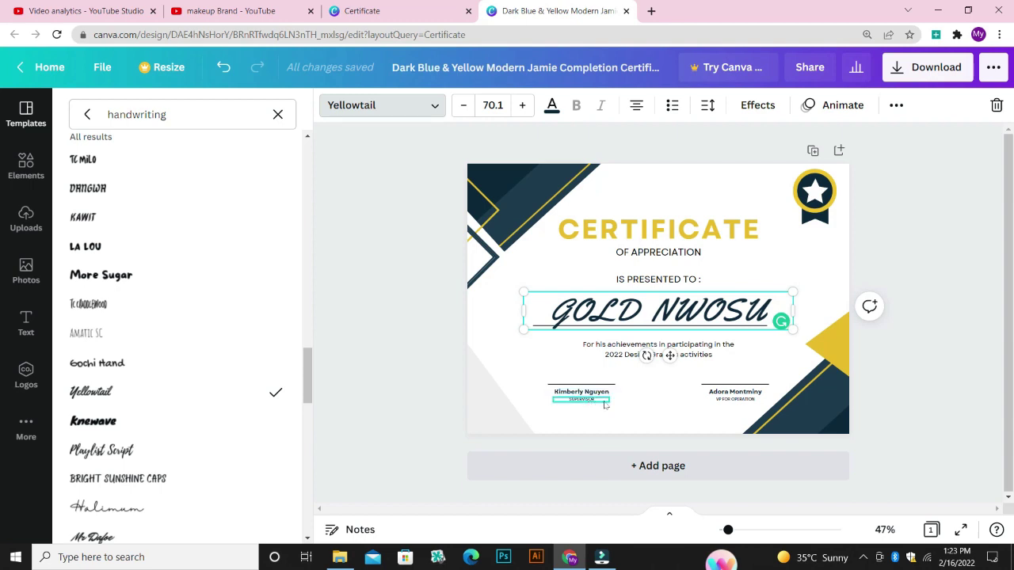
Replace the supervisor's and second signatory's names with the new signatory names
double_click(589, 392)
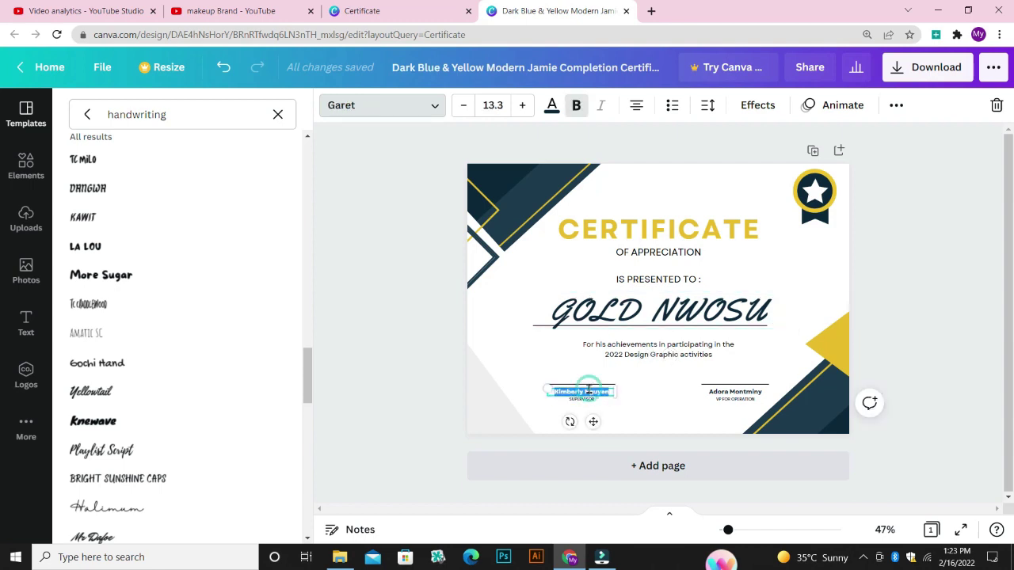
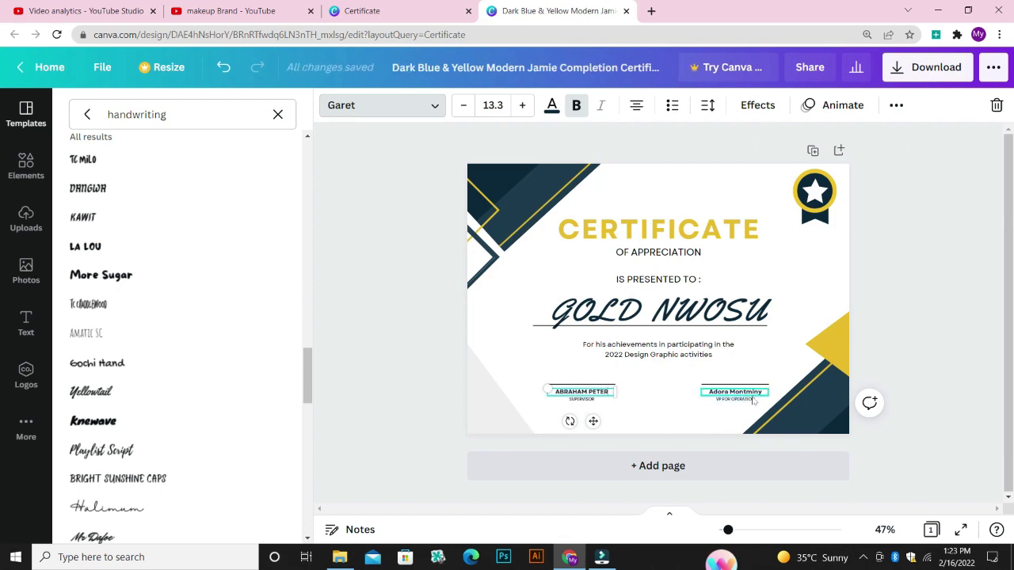
double_click(741, 392)
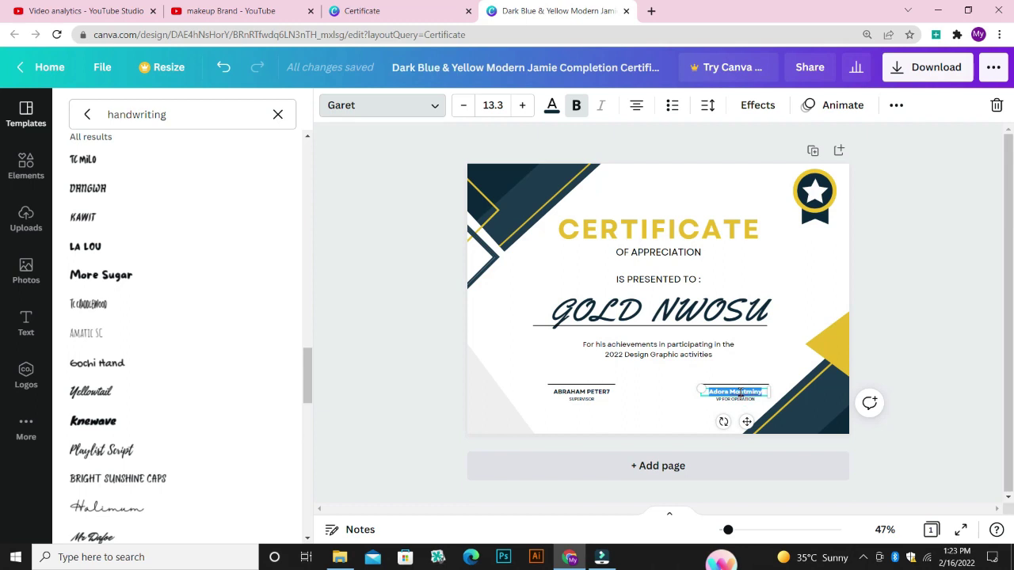
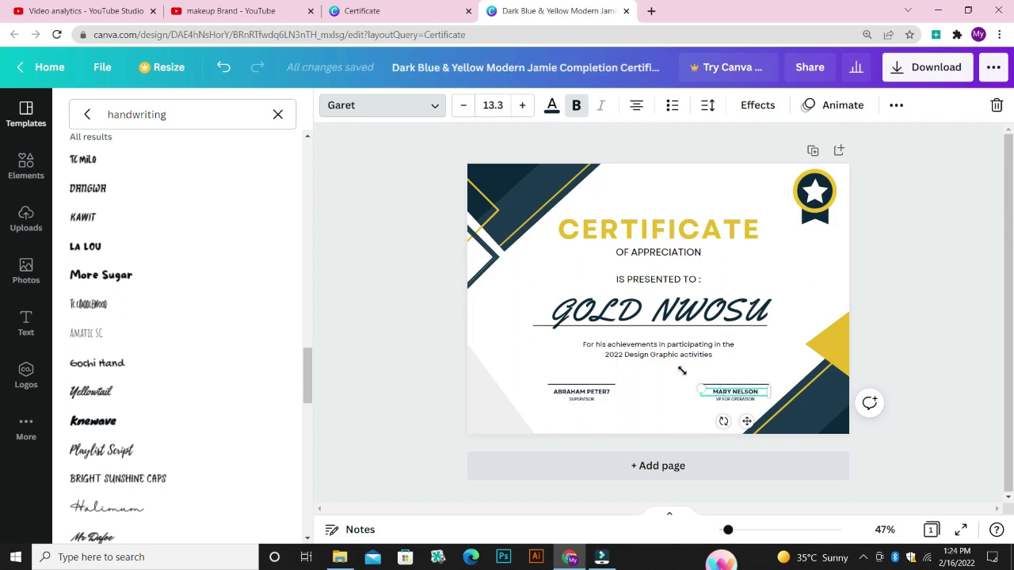
key("Escape")
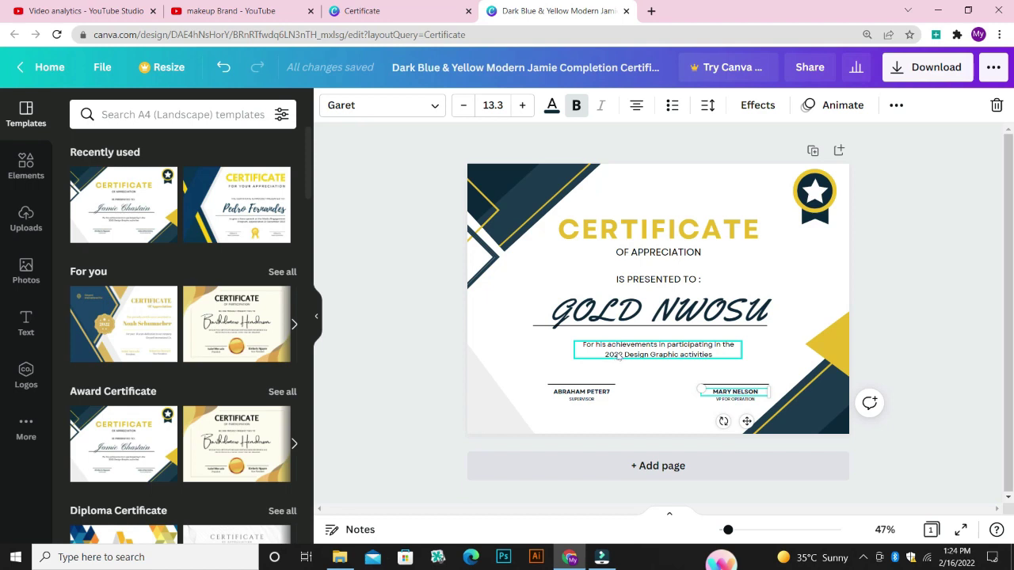
Change the achievement line's year from 2022 to 2019 and deselect the paragraph
left_click(618, 356)
left_click(619, 355)
left_click(620, 354)
triple_click(621, 354)
left_click(621, 354)
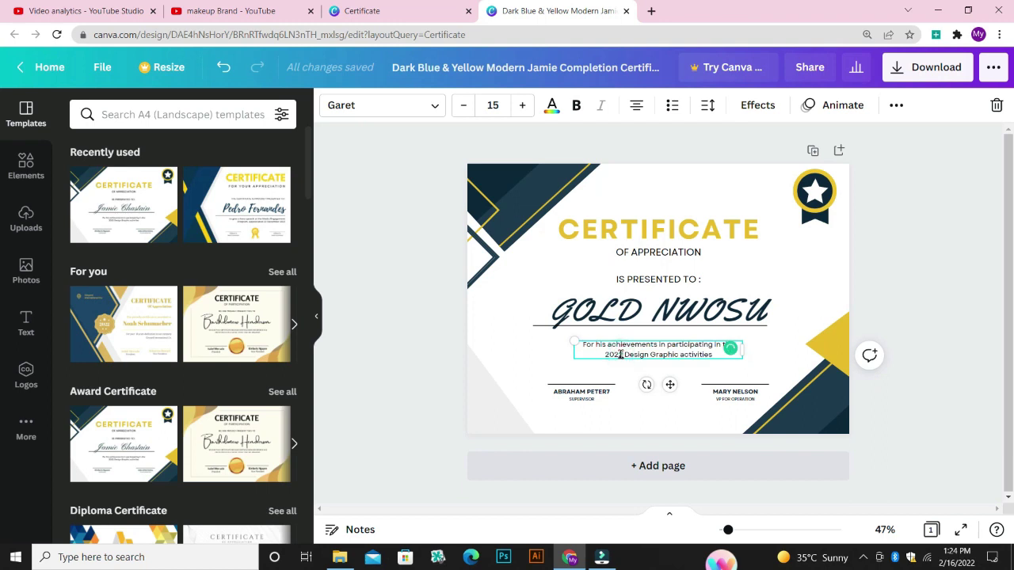
key("BackSpace")
key("BackSpace")
key("BackSpace")
key("BackSpace")
key("BackSpace")
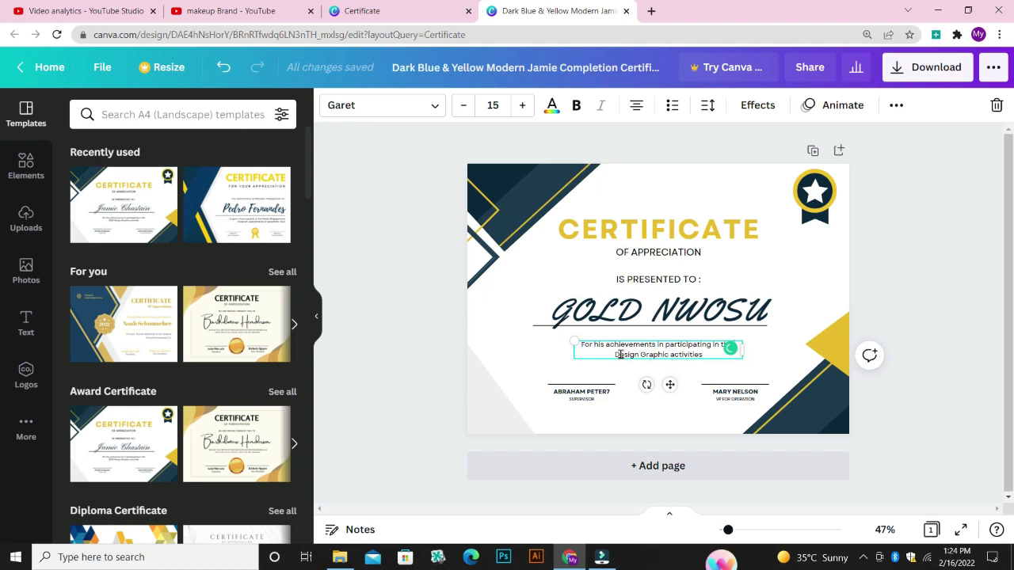
type("2019")
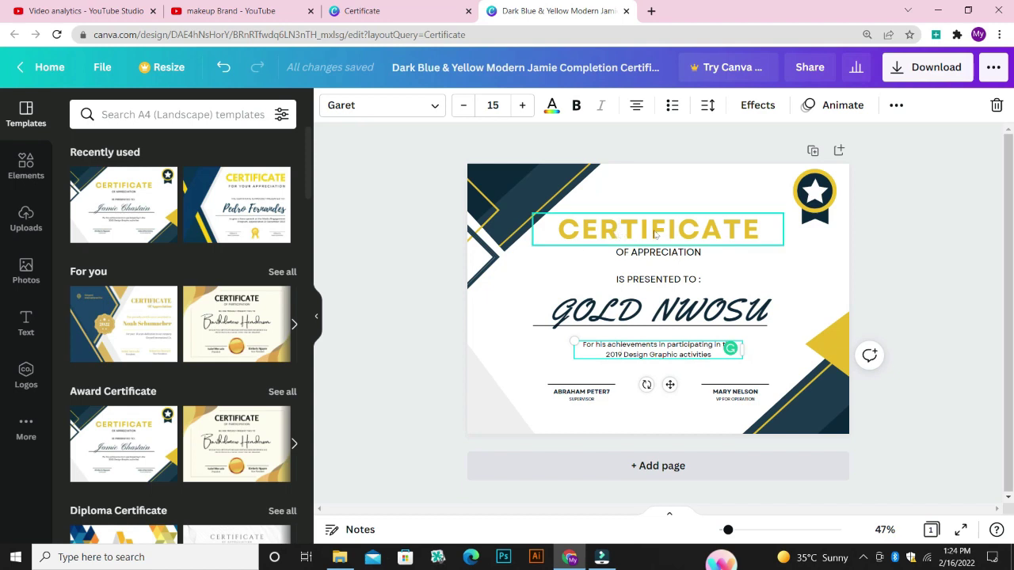
left_click(736, 184)
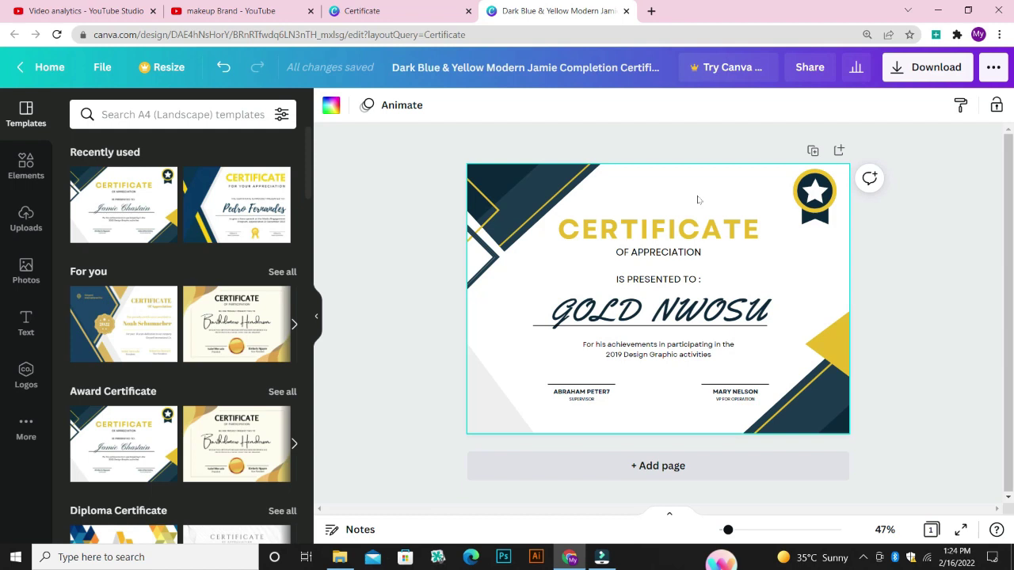
Colour the CERTIFICATE heading dark blue after trying blue, purple, orange, yellow and light green swatches
left_click(671, 229)
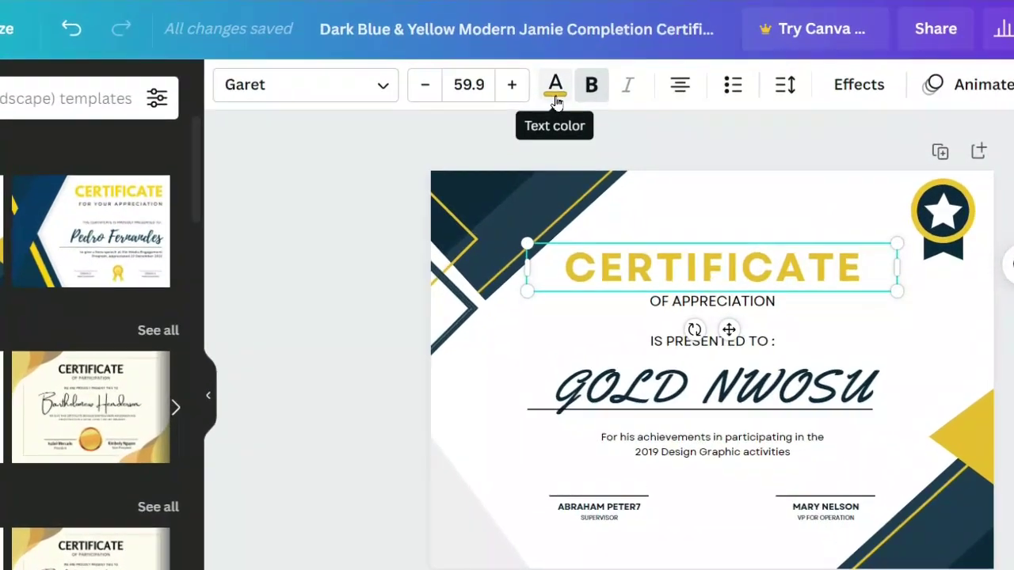
left_click(557, 93)
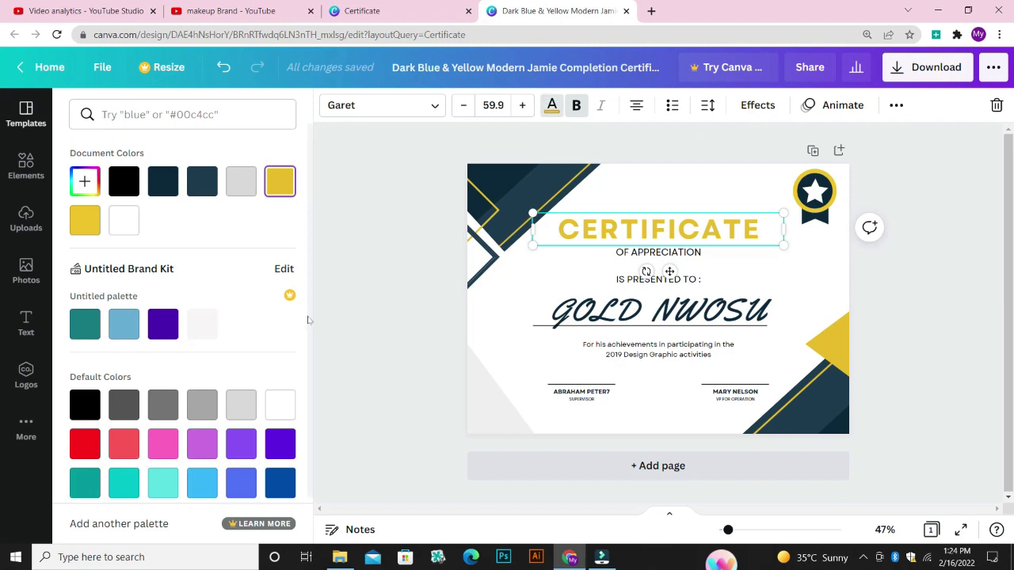
scroll(309, 312, "down", 2)
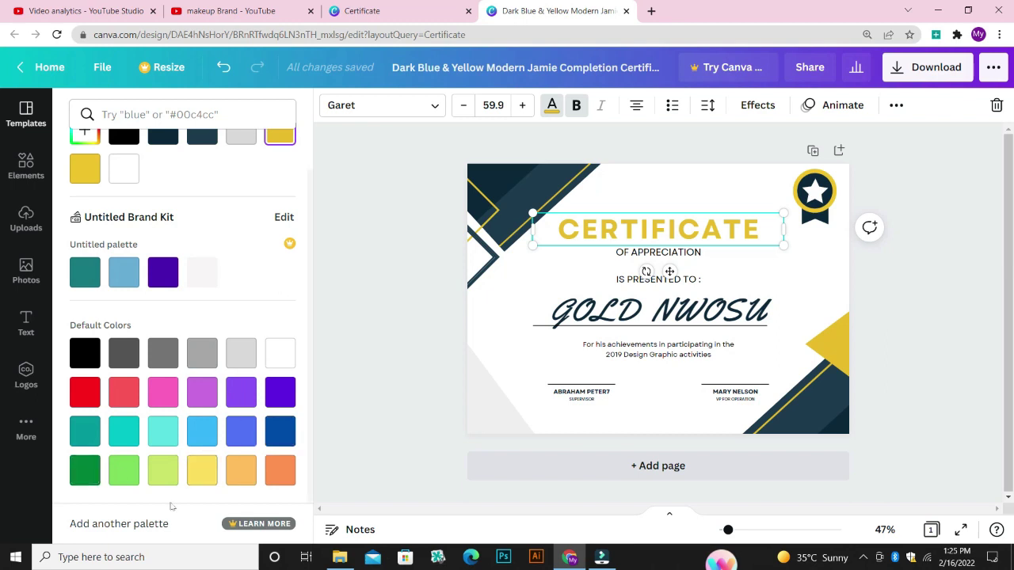
left_click(230, 436)
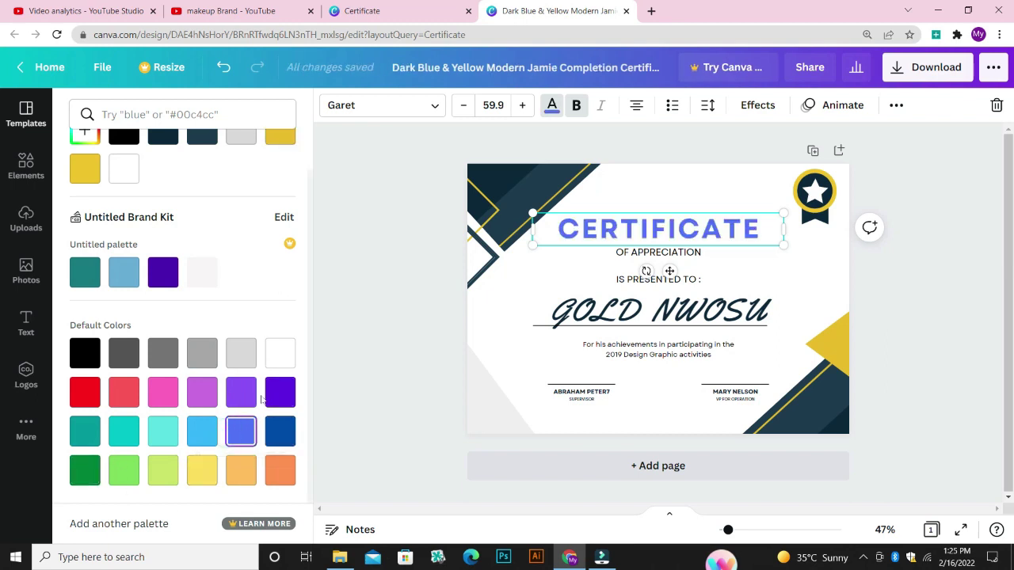
left_click(273, 396)
left_click(285, 428)
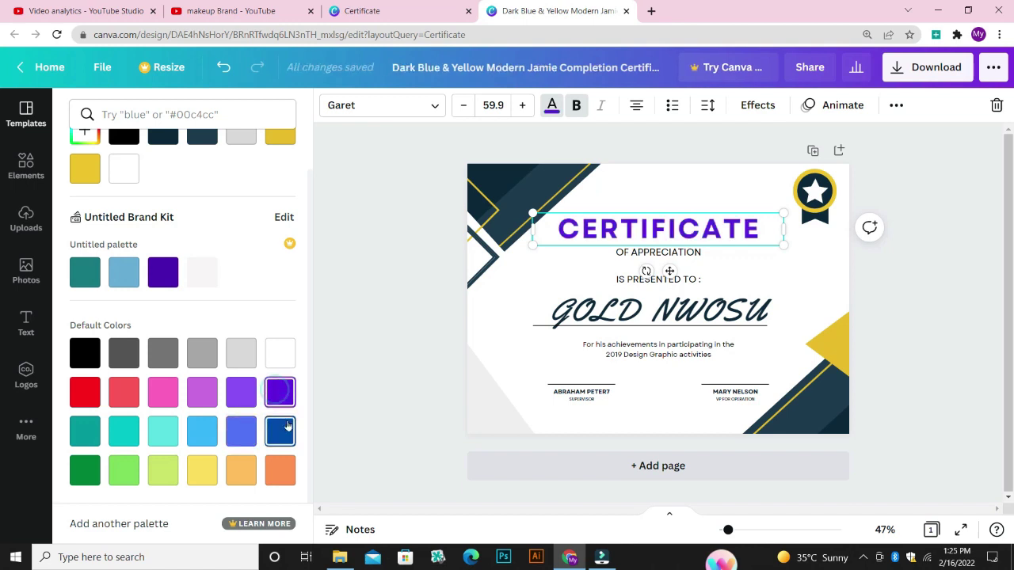
left_click(279, 470)
left_click(246, 471)
left_click(201, 470)
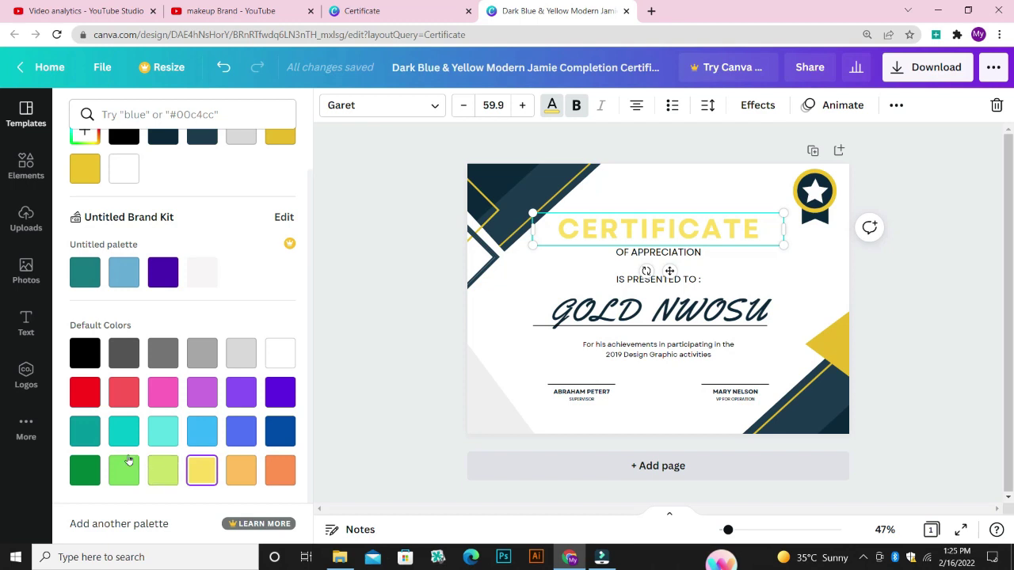
left_click(127, 465)
left_click(276, 434)
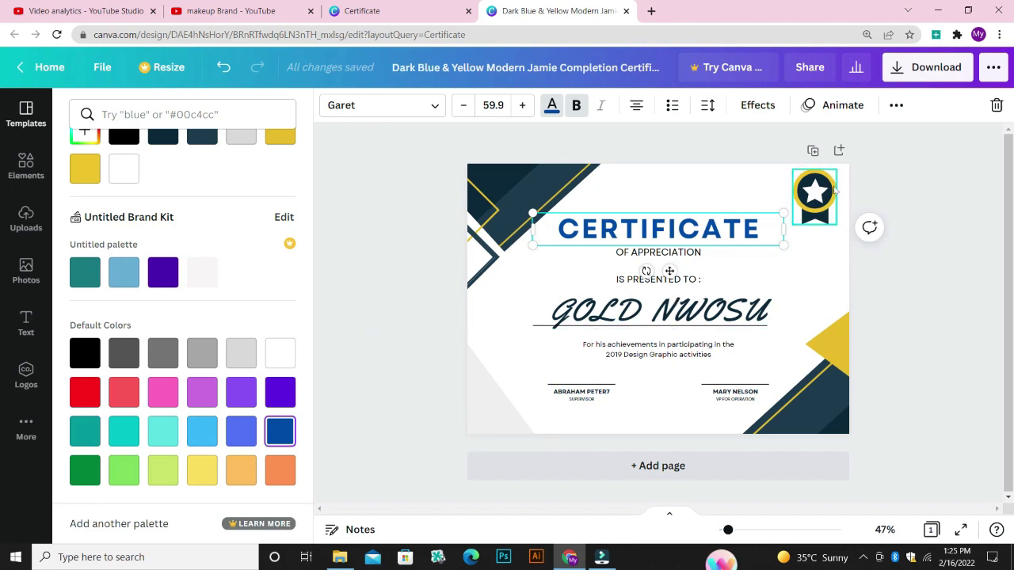
left_click(835, 190)
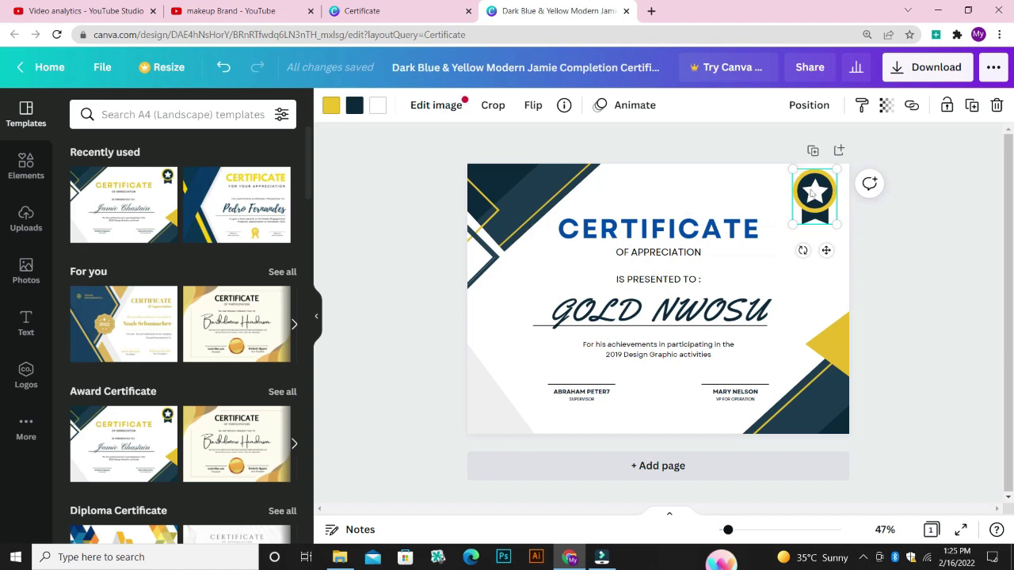
left_click(336, 109)
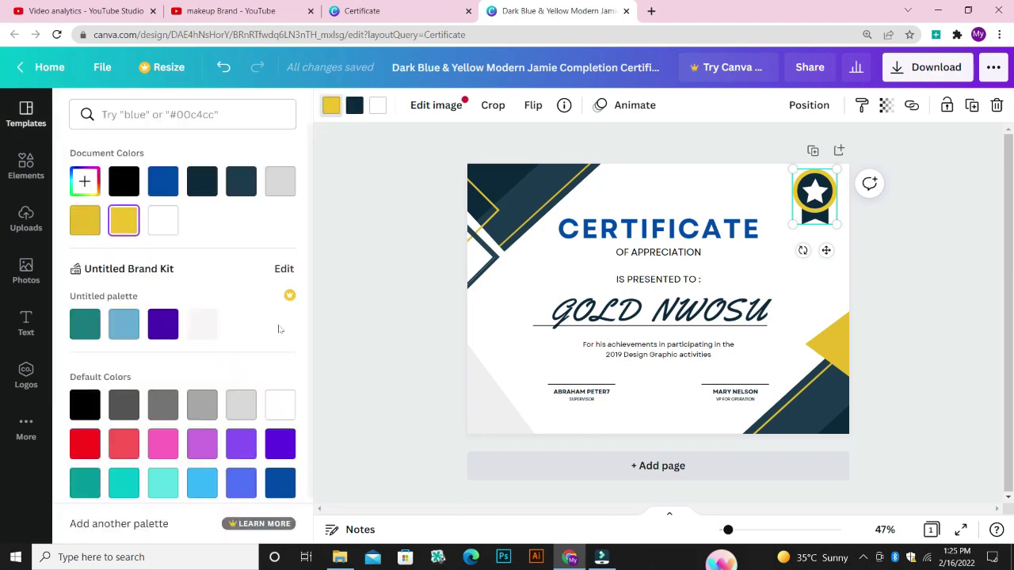
left_click(284, 475)
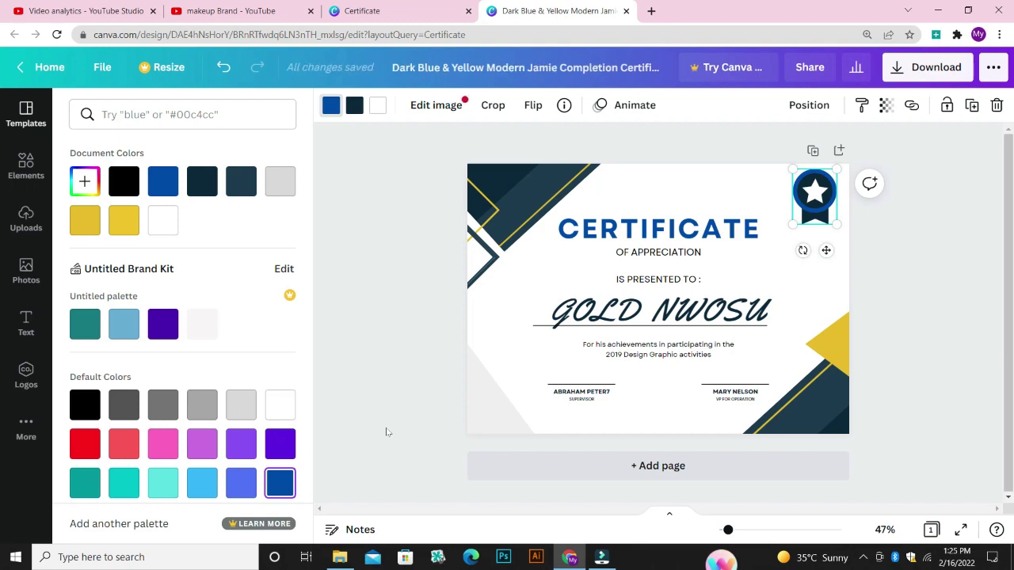
key("ctrl+z")
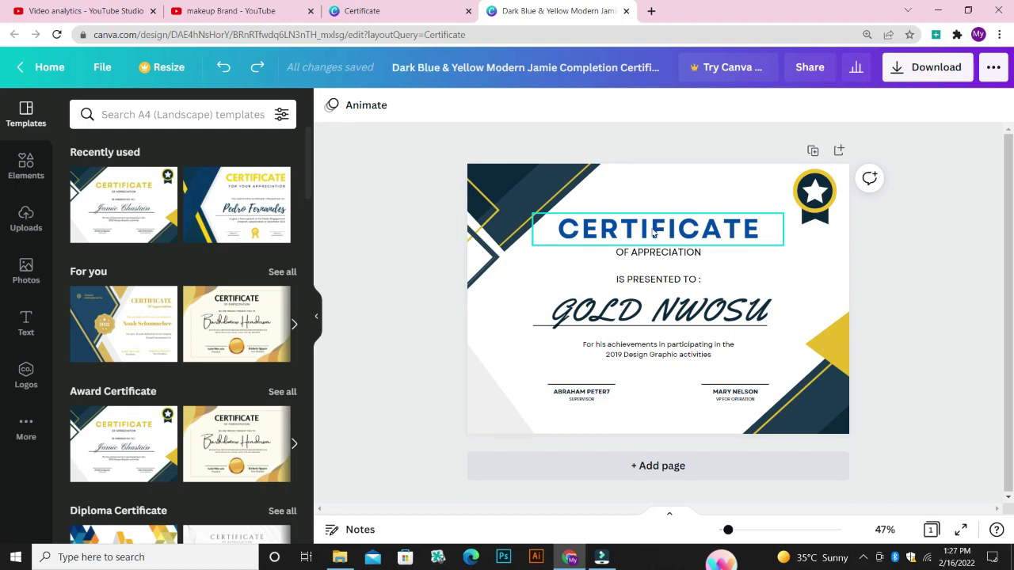
Recolour the CERTIFICATE heading yellow #E8BA23 by sampling the right-edge triangle with the eyedropper
left_click(653, 234)
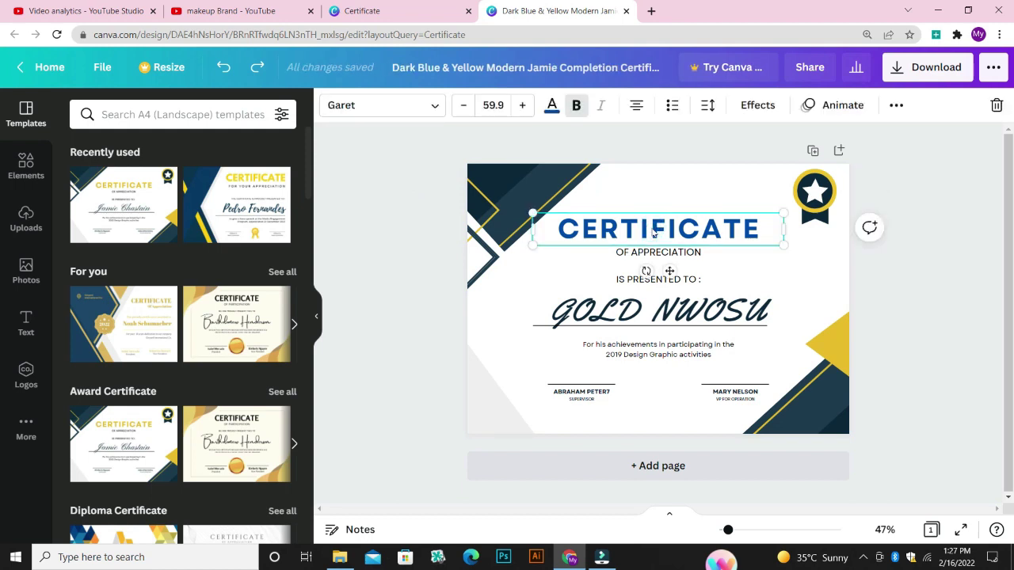
left_click(552, 106)
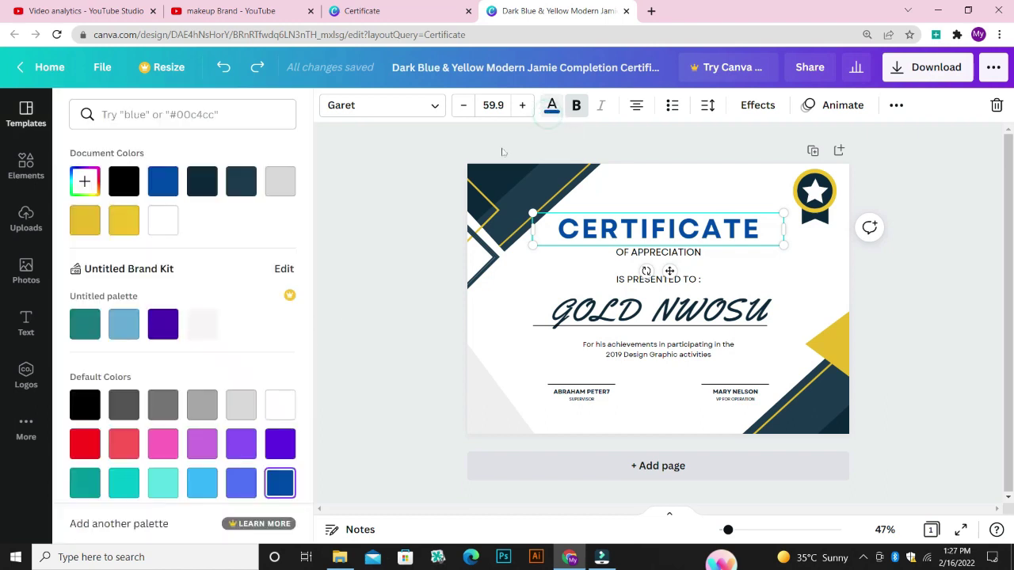
scroll(310, 373, "down", 2)
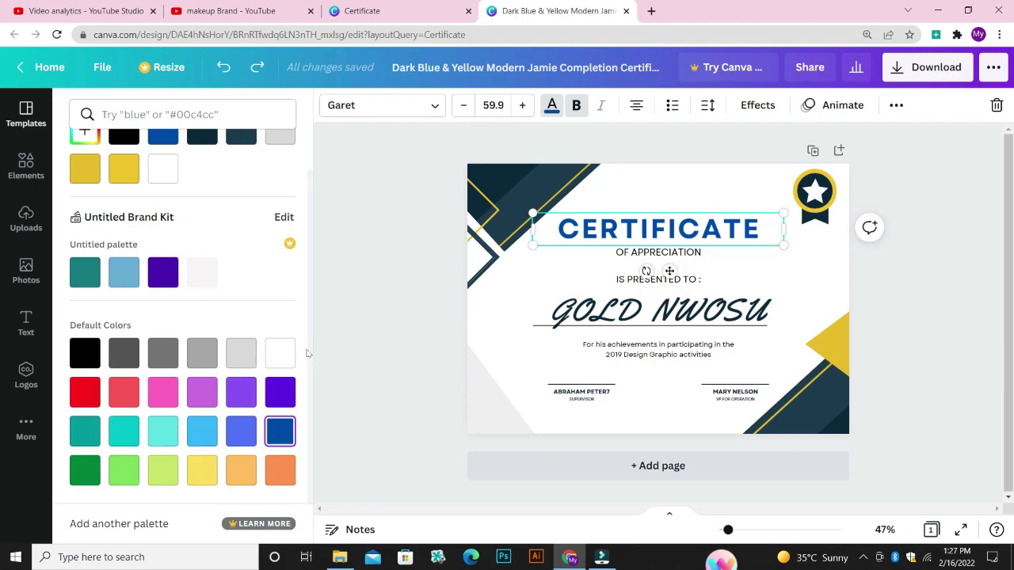
scroll(311, 276, "up", 2)
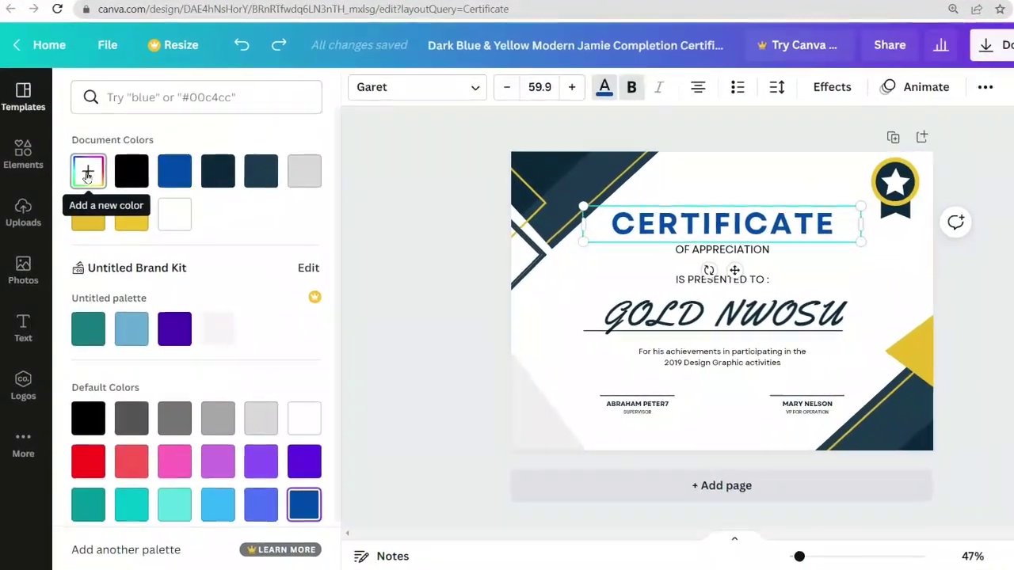
left_click(87, 173)
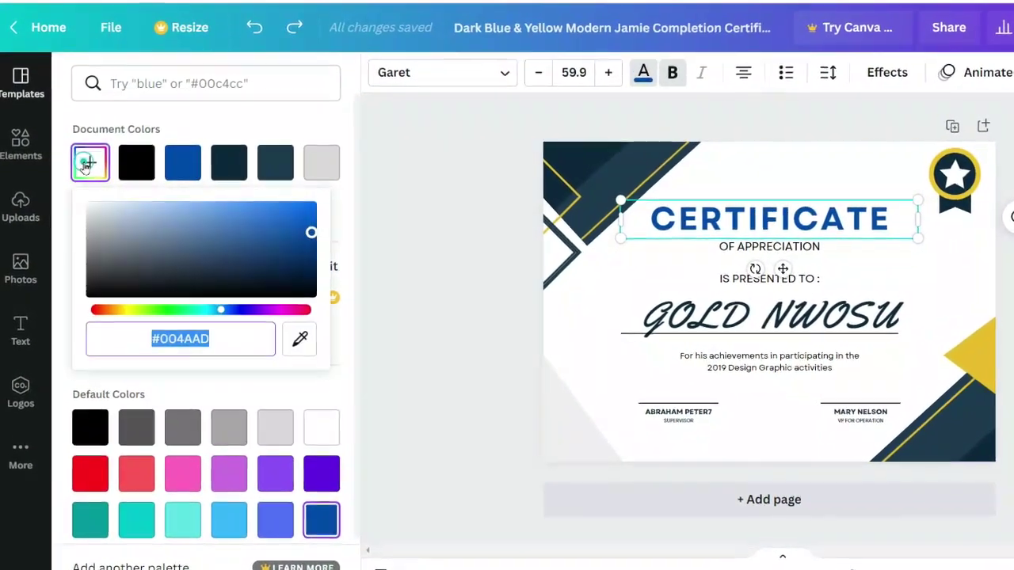
left_click(220, 342)
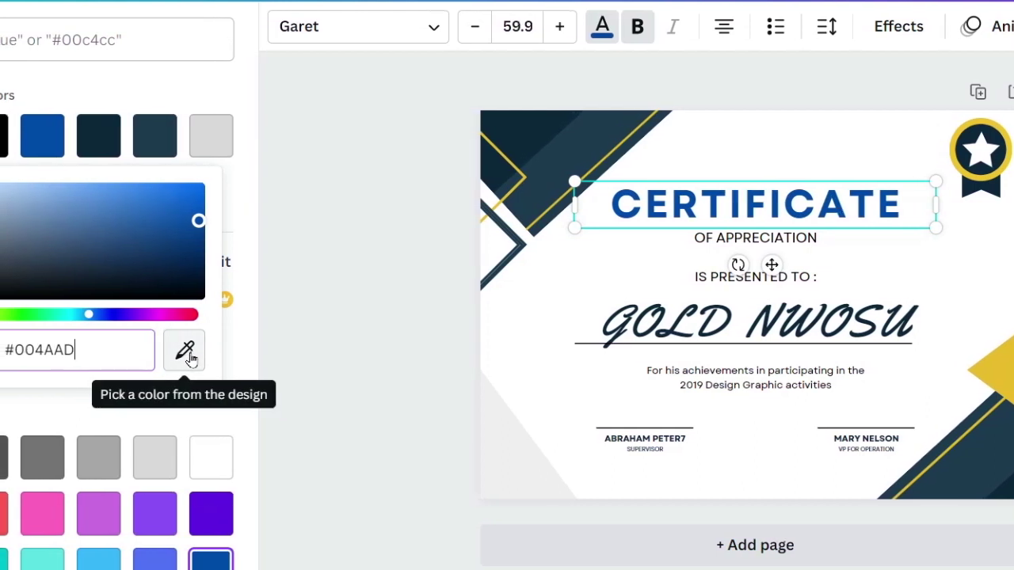
left_click(189, 358)
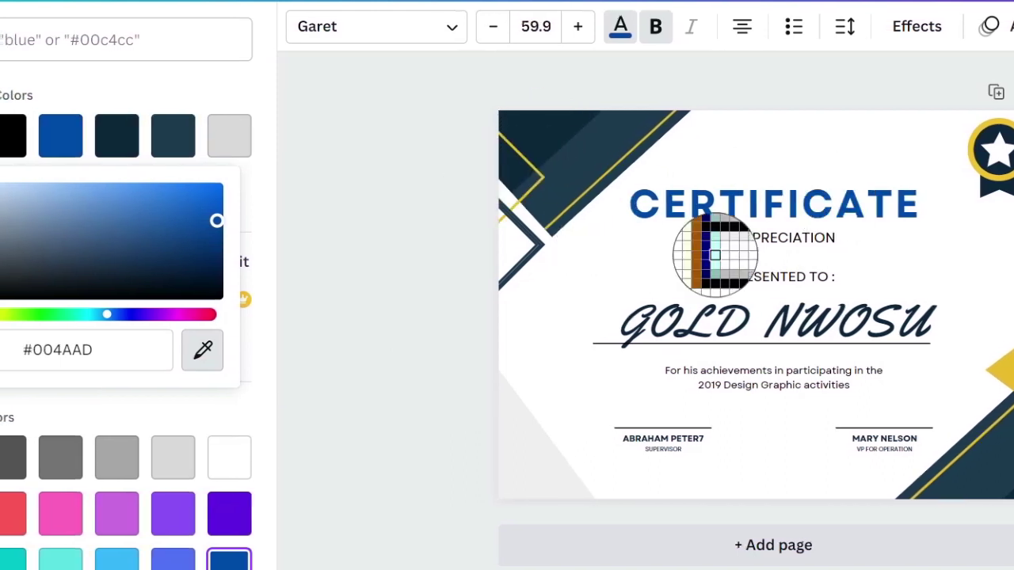
left_click(557, 141)
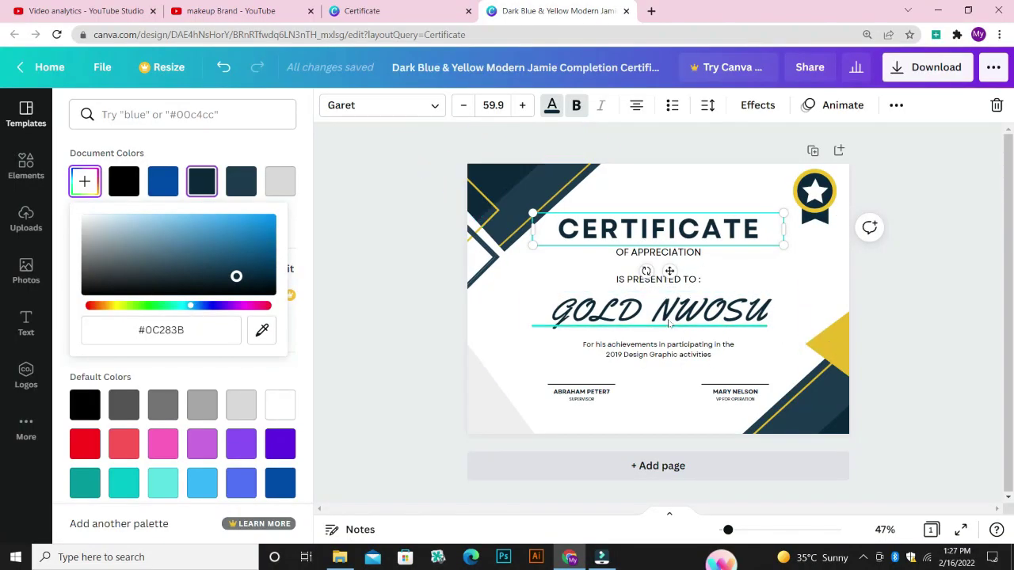
left_click(263, 332)
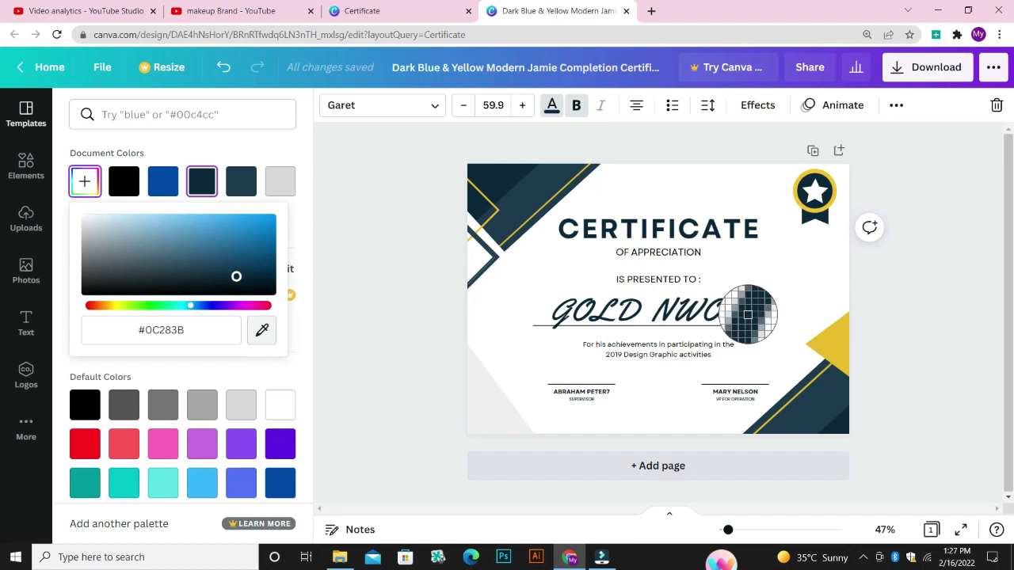
left_click(833, 345)
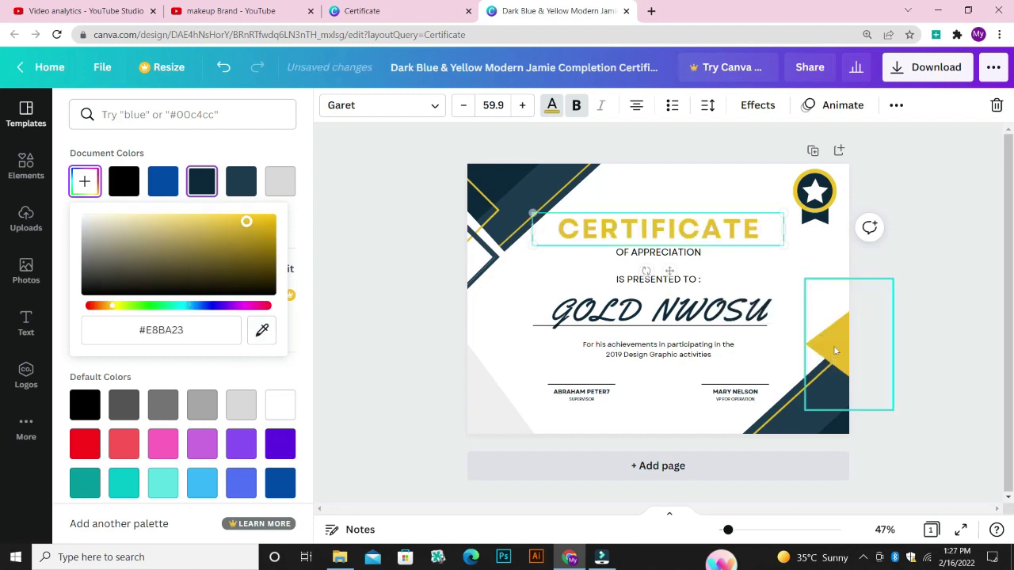
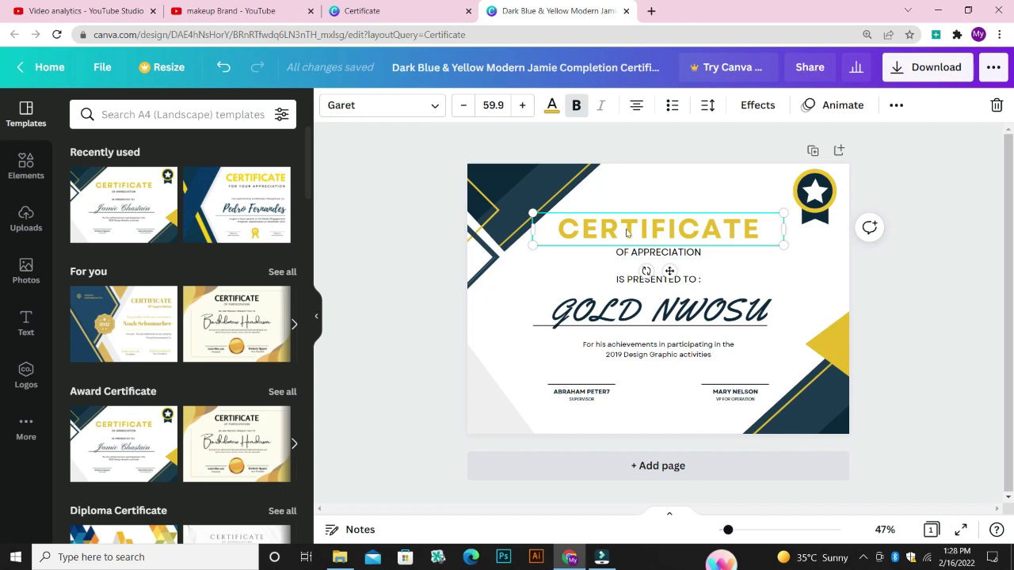
Make the CERTIFICATE heading dark navy and the star badge's ring black
left_click(551, 106)
left_click(197, 187)
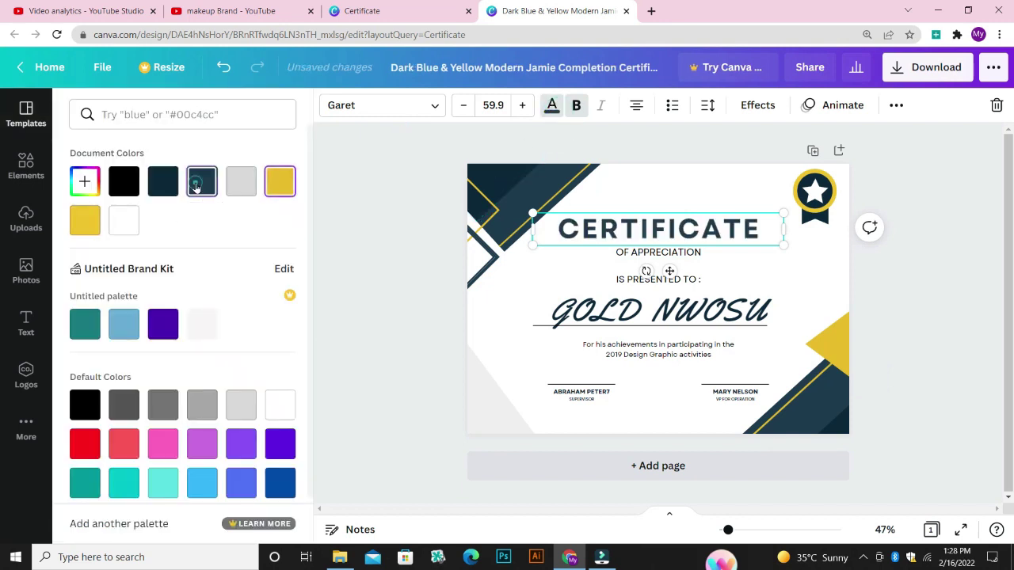
left_click(830, 202)
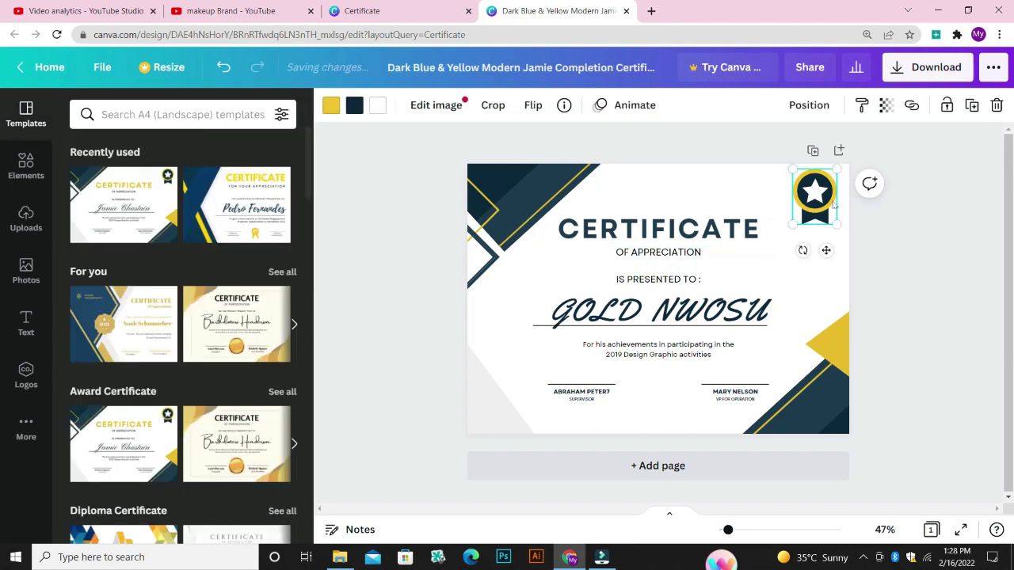
left_click(331, 107)
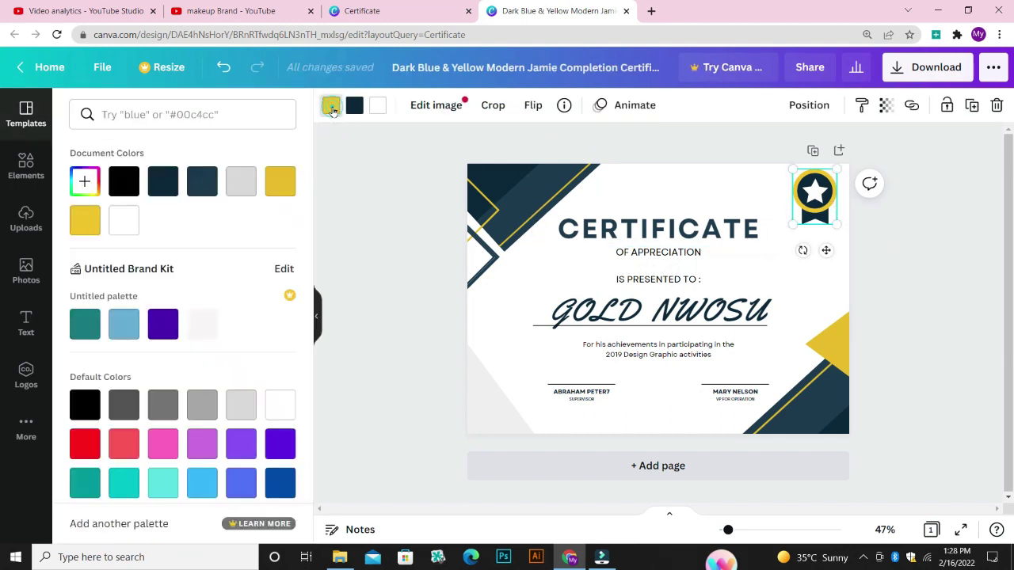
left_click(84, 406)
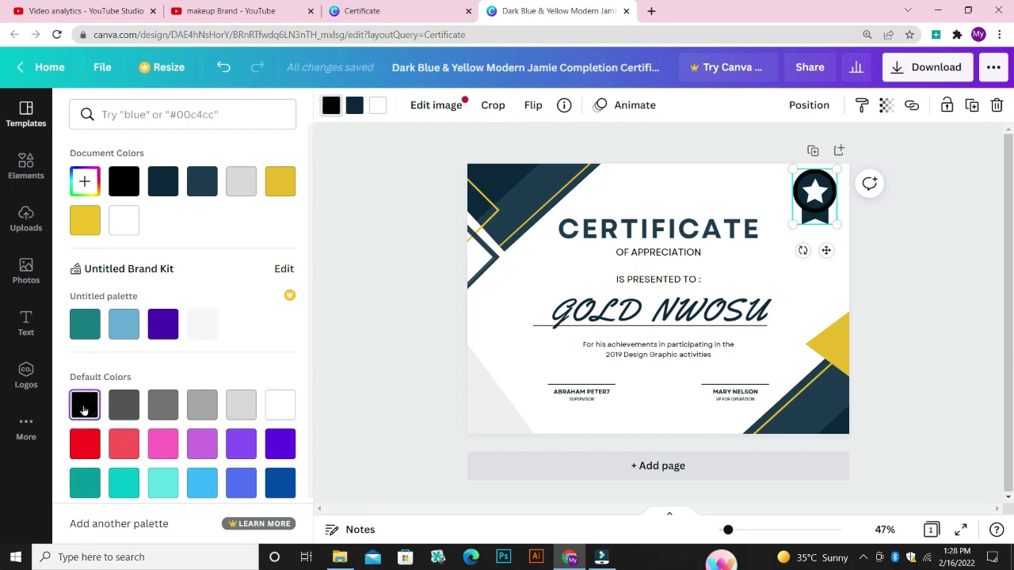
Recolor the yellow triangle on the right edge coral red
left_click(828, 347)
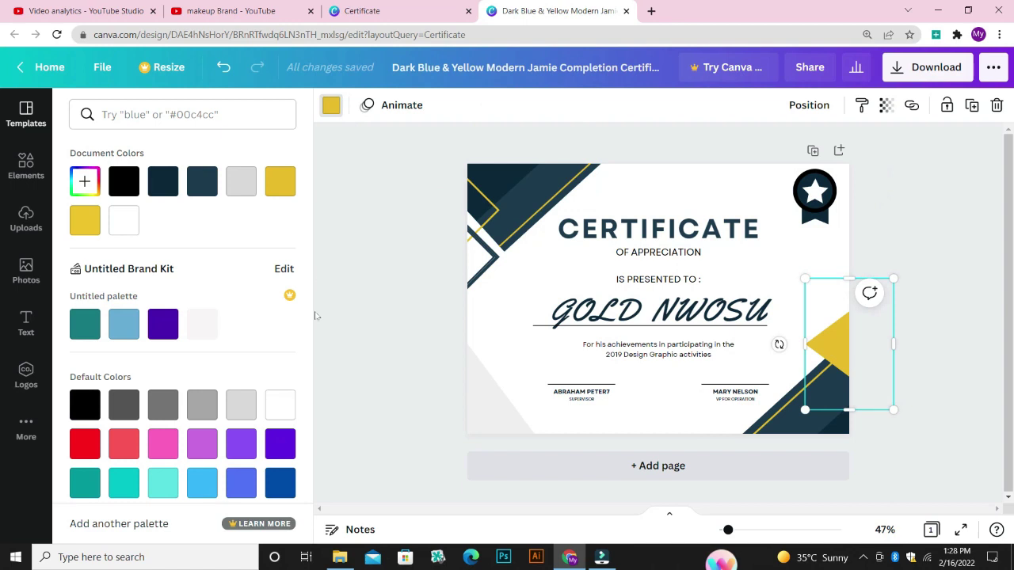
scroll(310, 316, "down", 1)
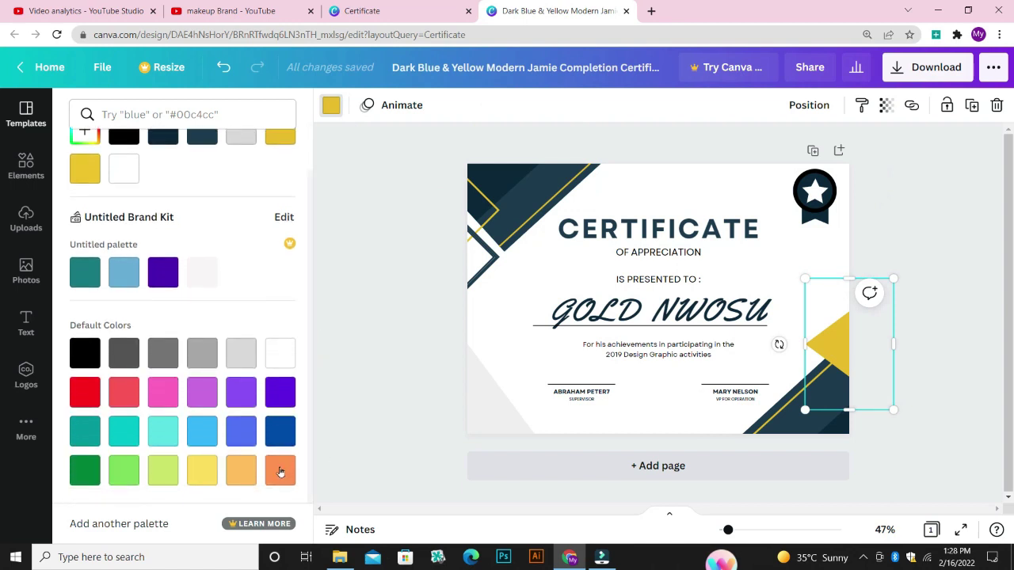
left_click(280, 472)
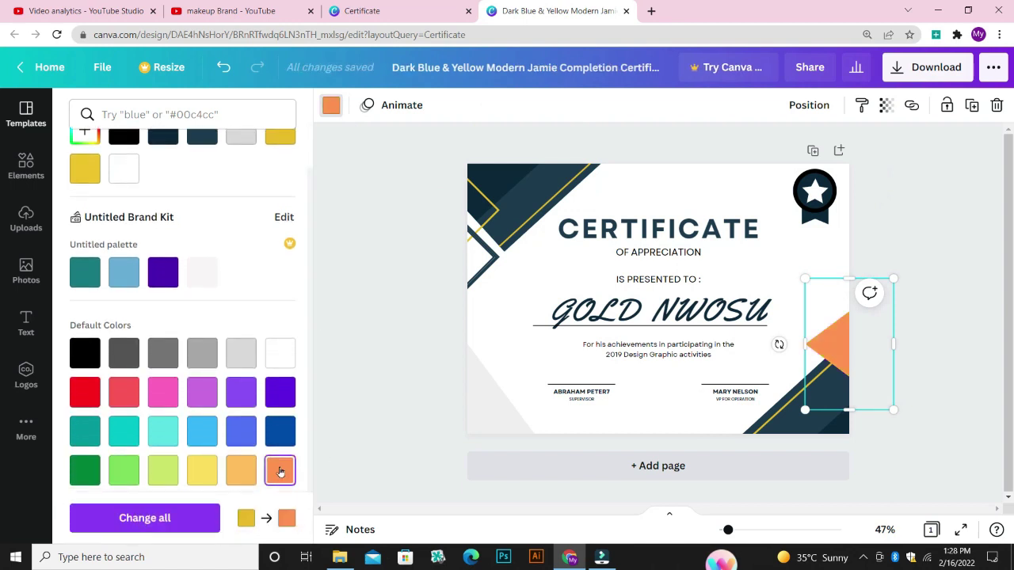
left_click(128, 392)
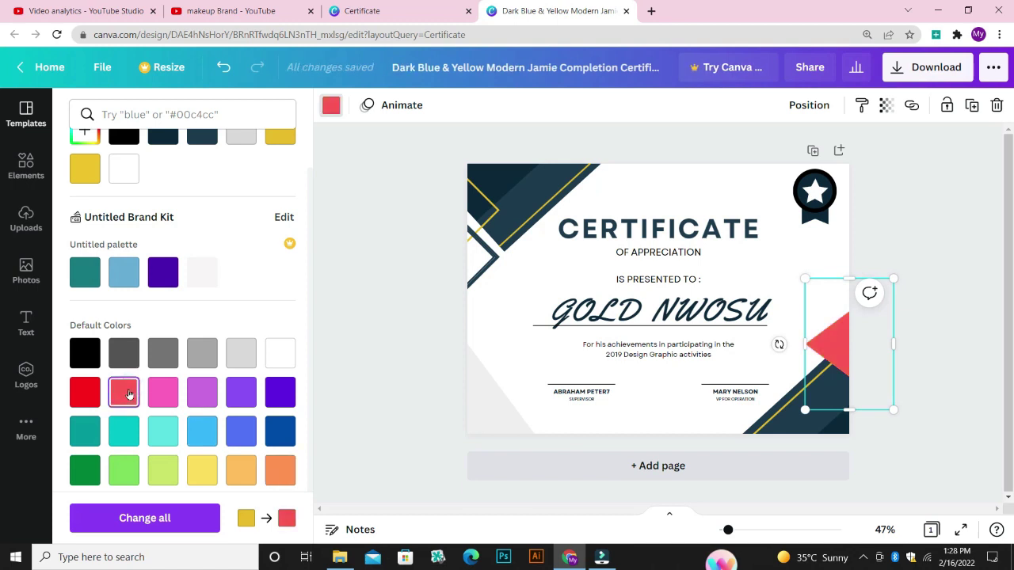
left_click(435, 230)
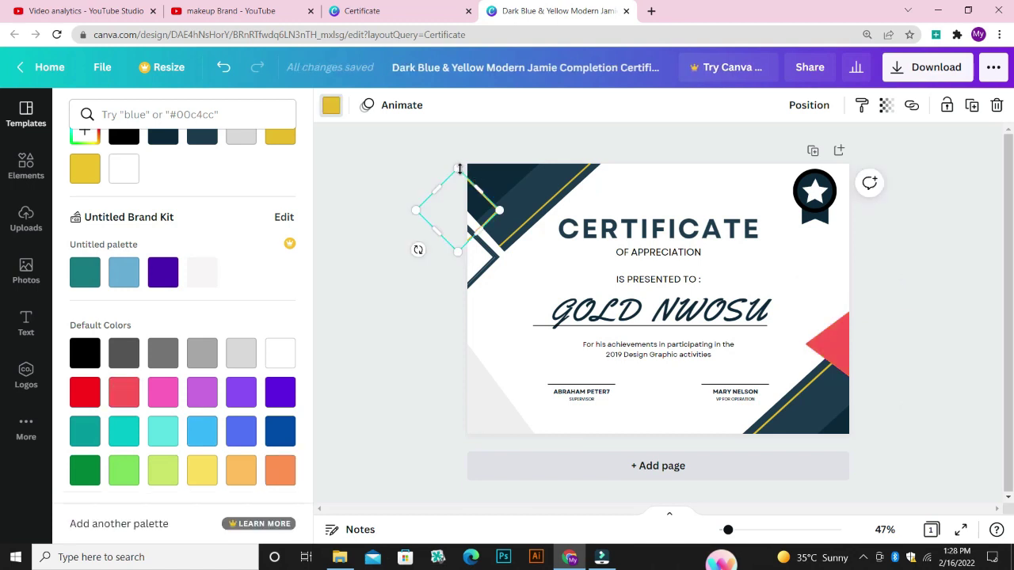
Make the top-left diamond outline coral red
left_click(332, 112)
left_click(333, 112)
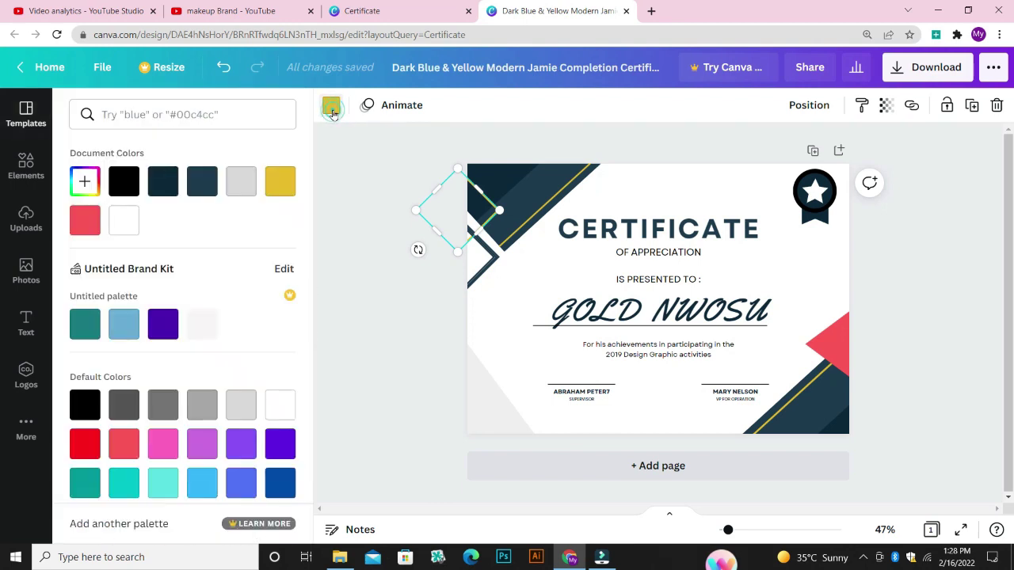
left_click(126, 445)
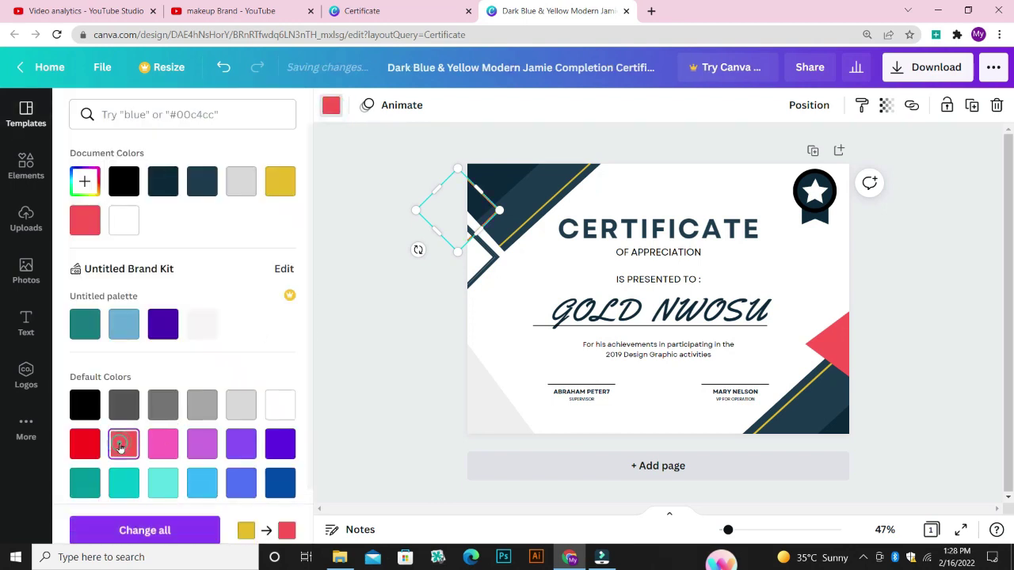
Try red on the top diagonal line, then undo that change
left_click(566, 190)
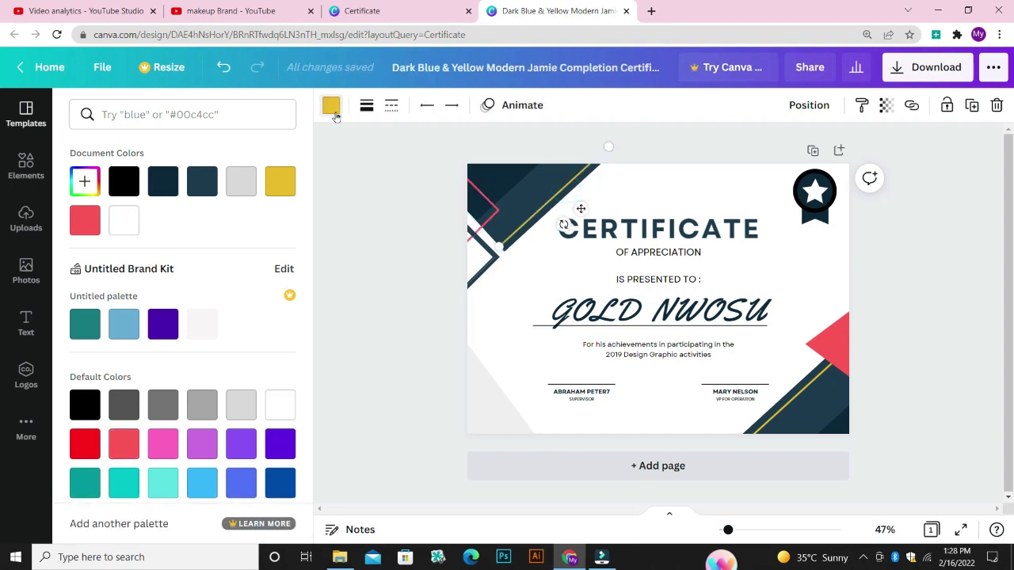
left_click(331, 105)
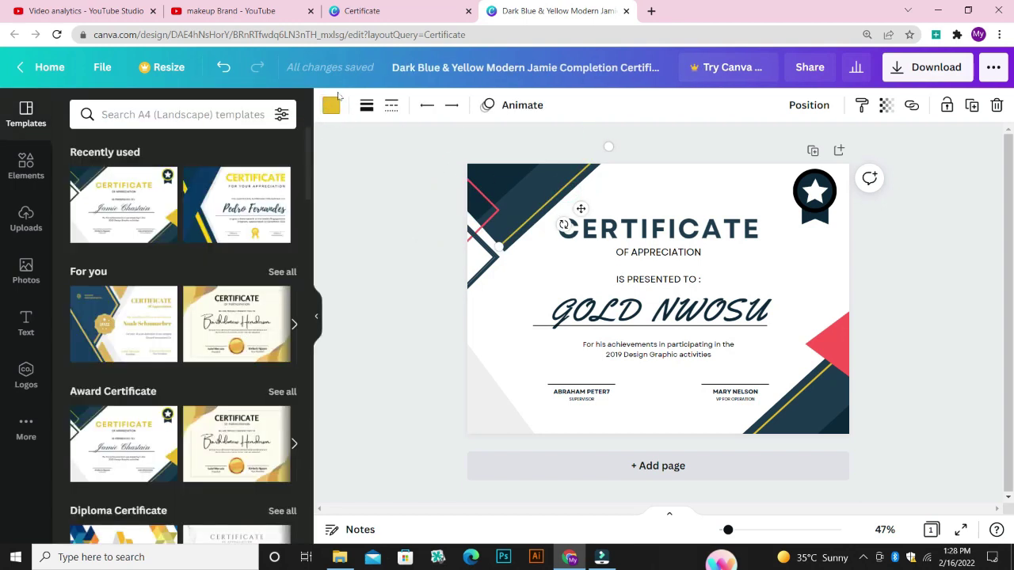
left_click(331, 105)
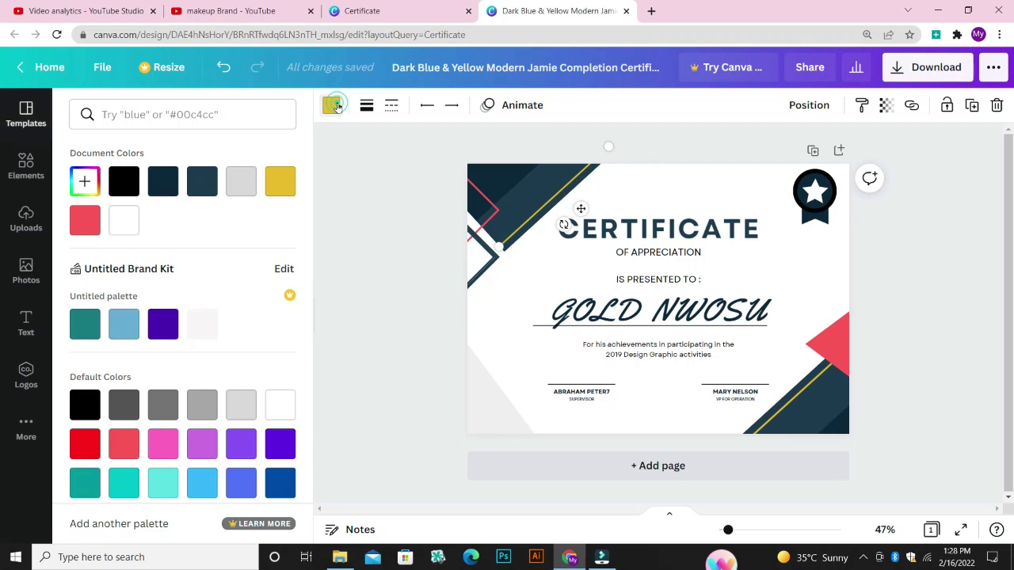
left_click(125, 452)
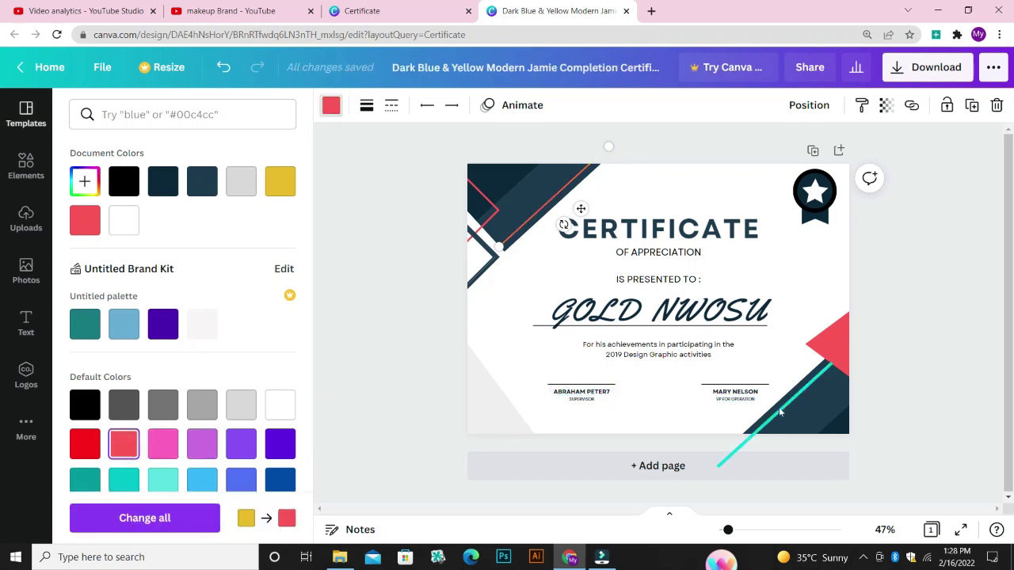
key("ctrl+z")
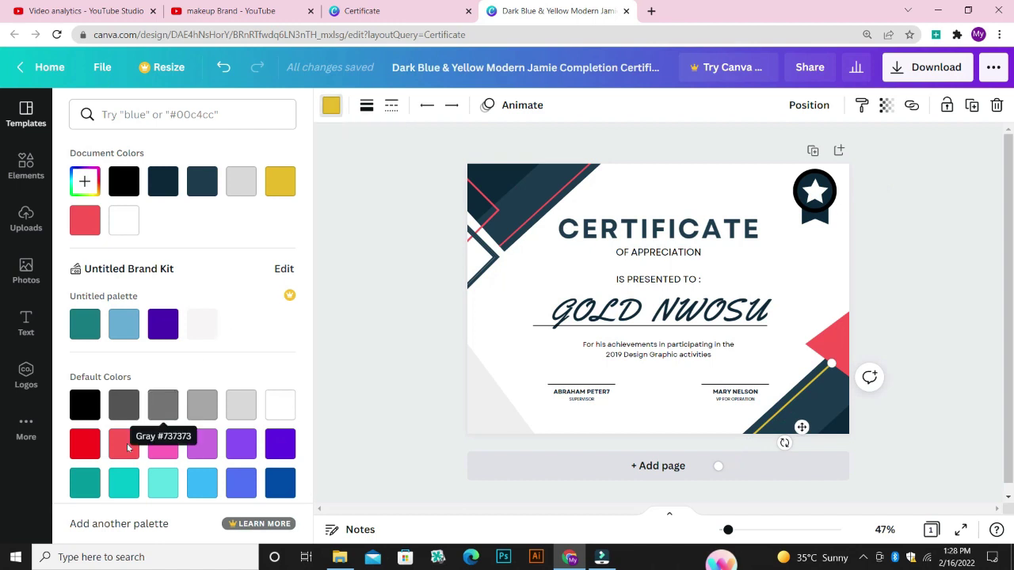
left_click(678, 386)
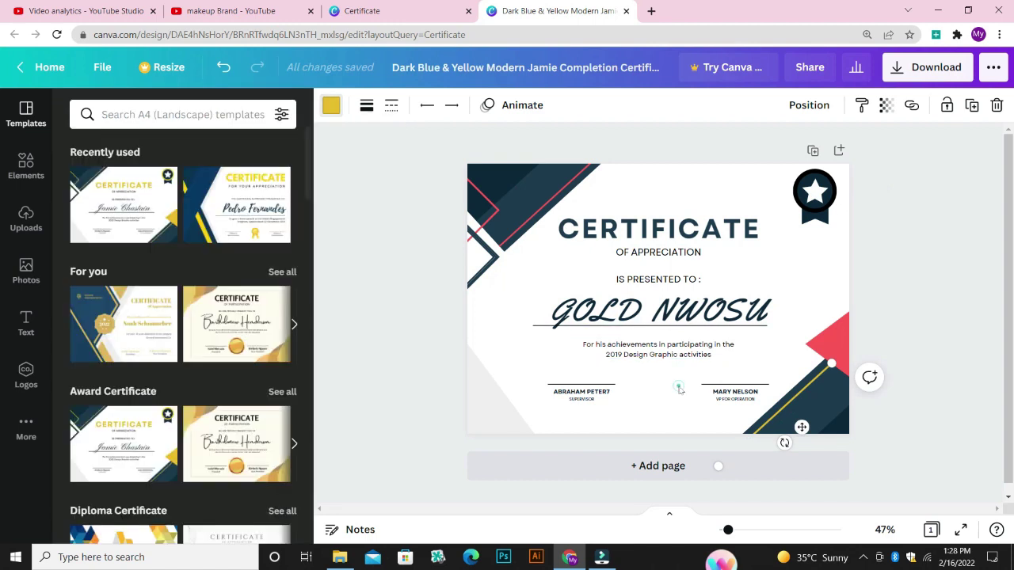
Recolor the bottom-right yellow diagonal line coral red
left_click(807, 405)
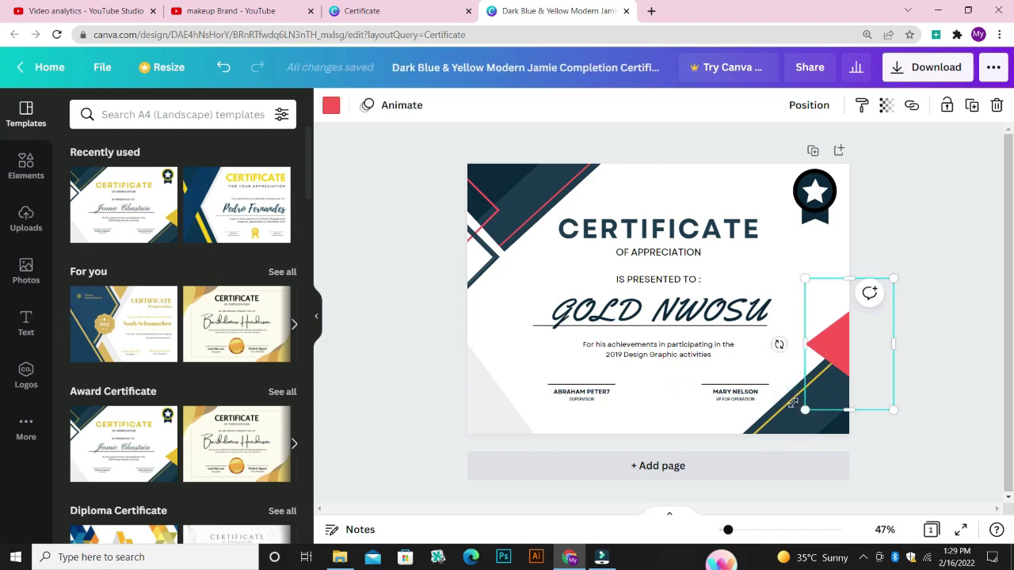
left_click(791, 402)
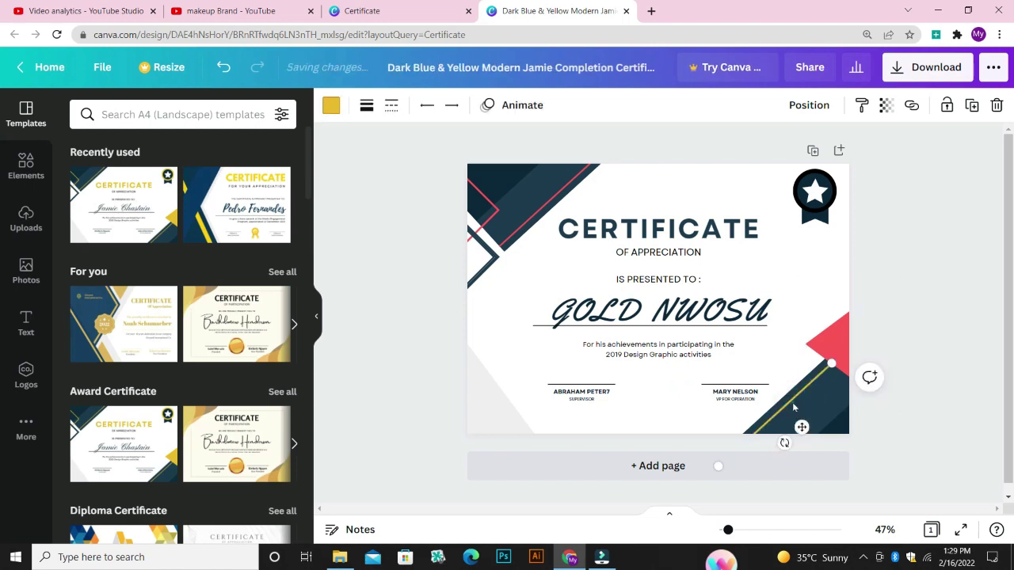
left_click(328, 108)
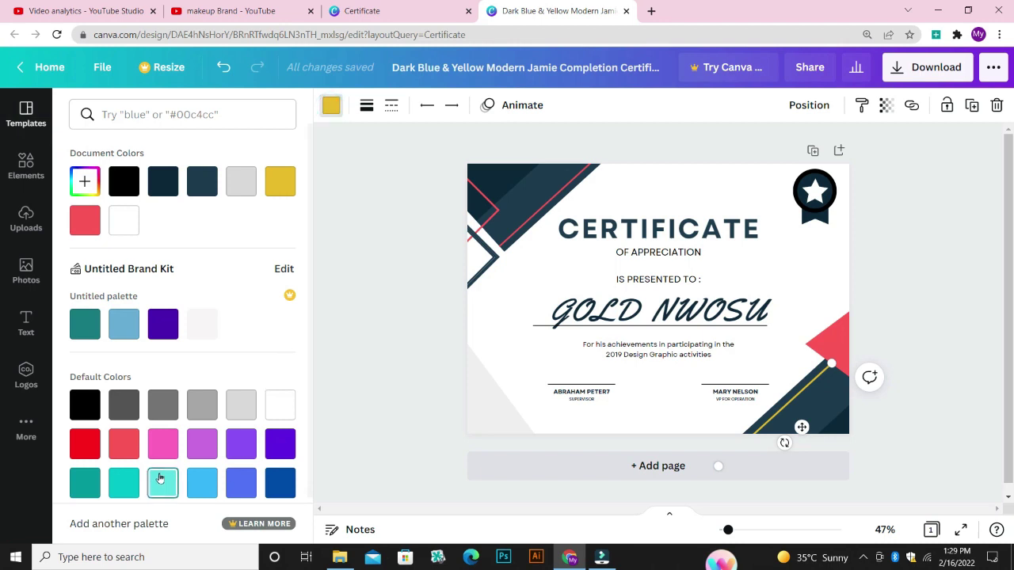
left_click(123, 444)
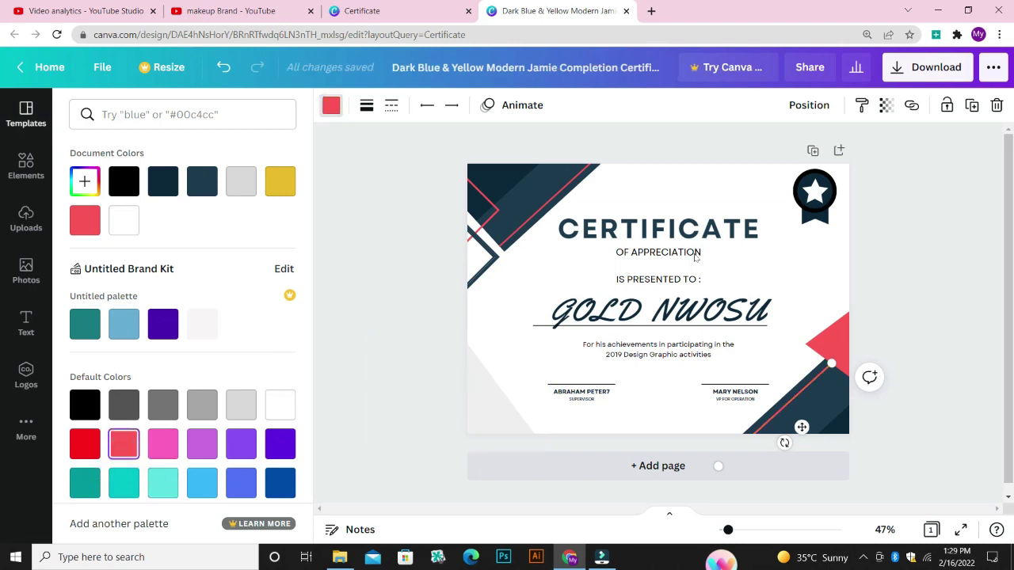
left_click(818, 182)
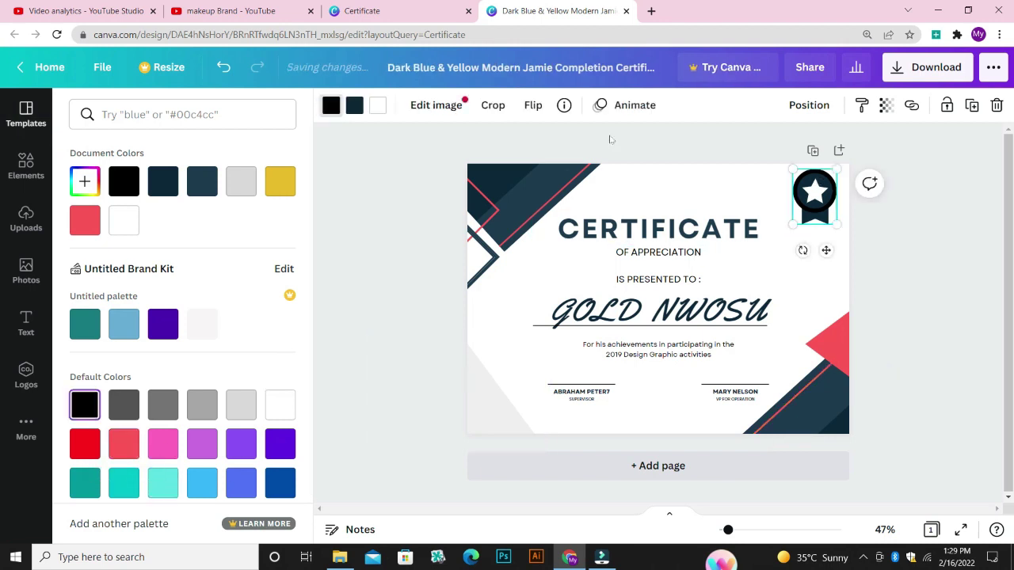
Change the star badge's ring from black to coral red
left_click(331, 109)
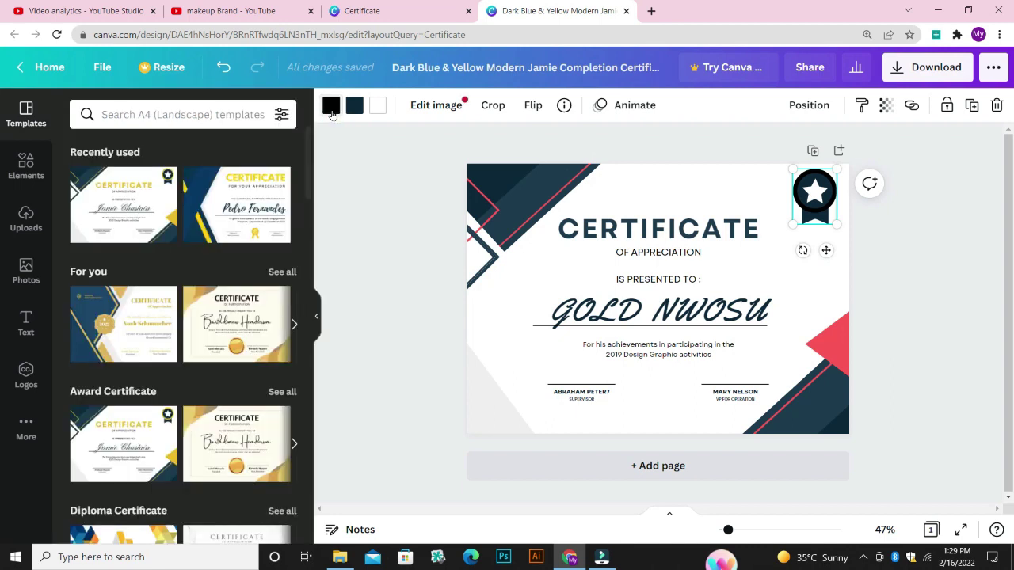
left_click(331, 109)
left_click(124, 452)
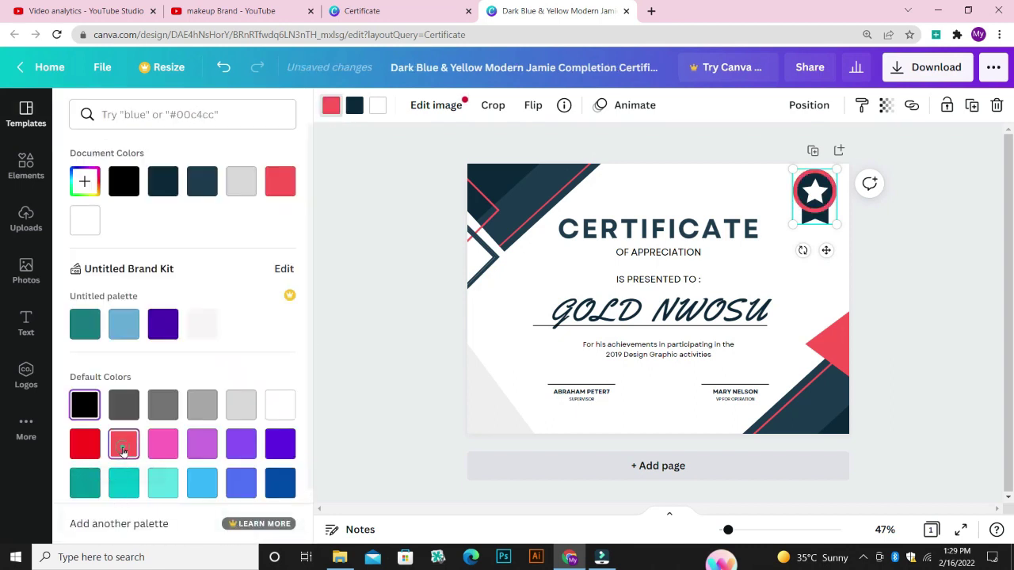
Turn the CERTIFICATE heading coral red instead of dark navy
left_click(702, 238)
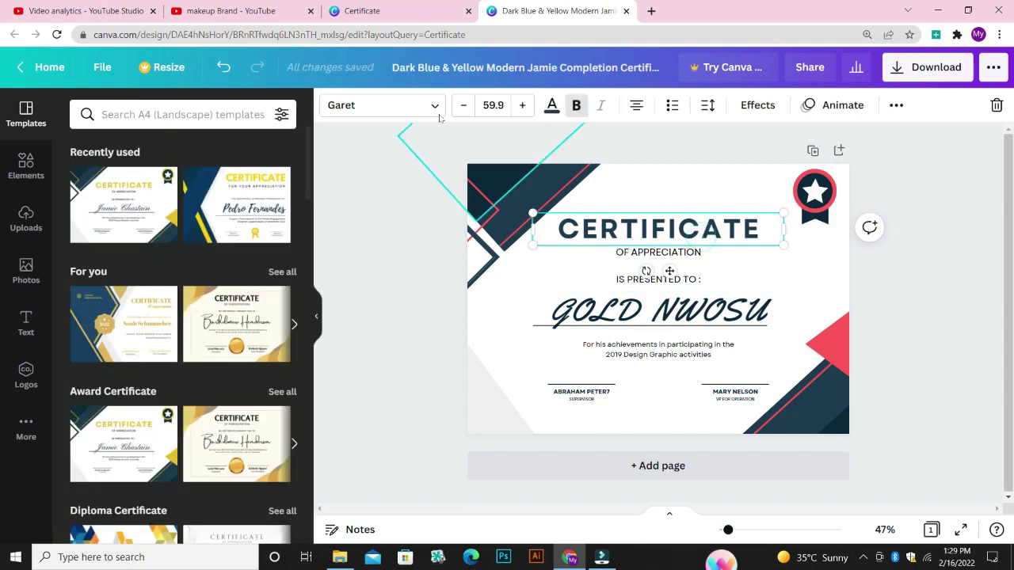
left_click(552, 105)
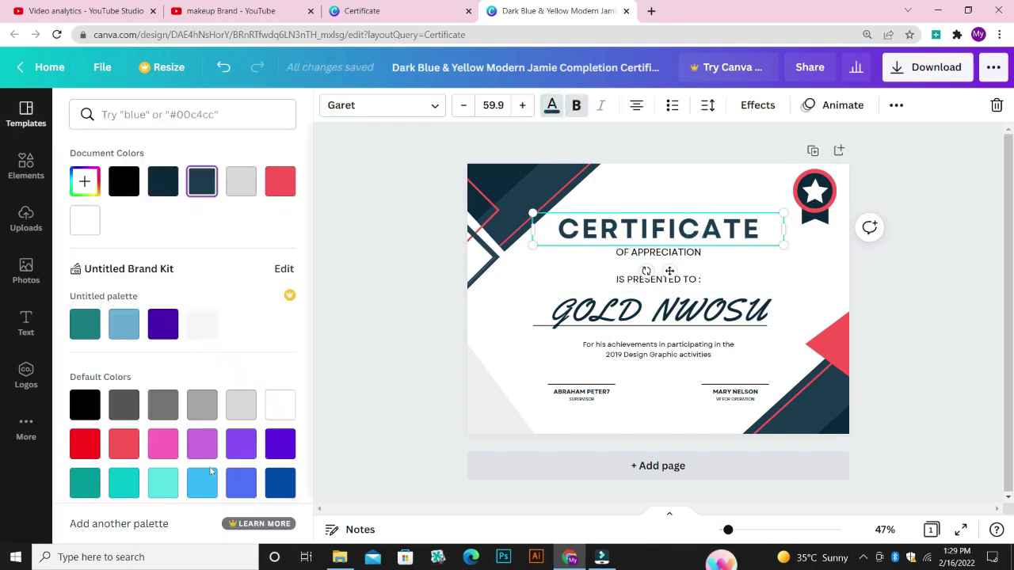
left_click(125, 445)
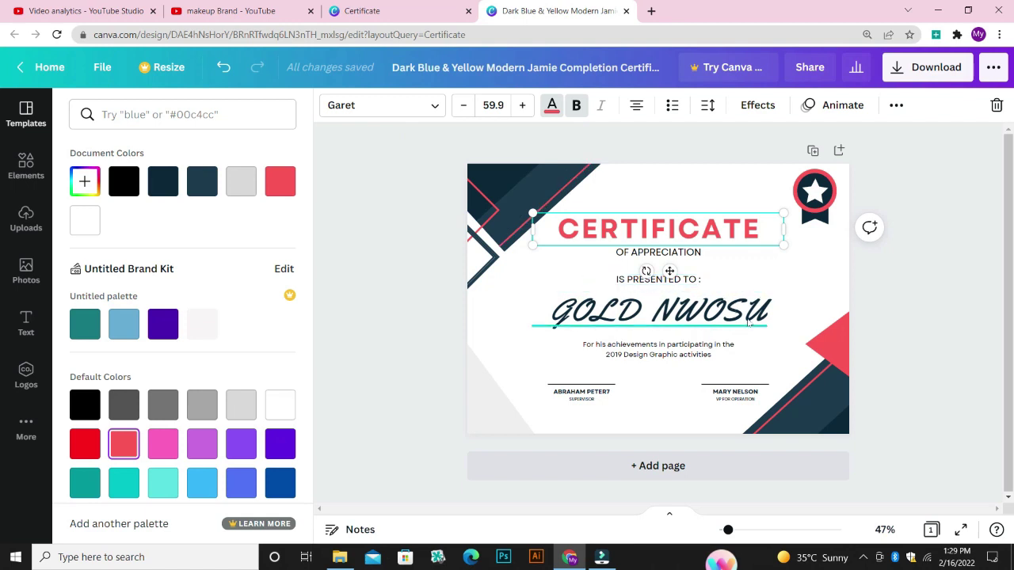
key("Escape")
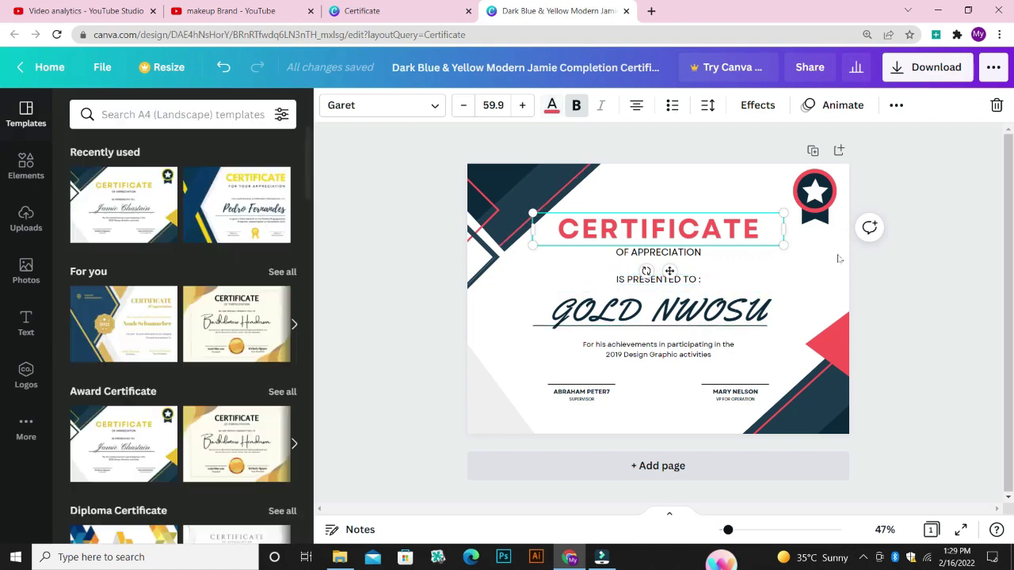
key("Escape")
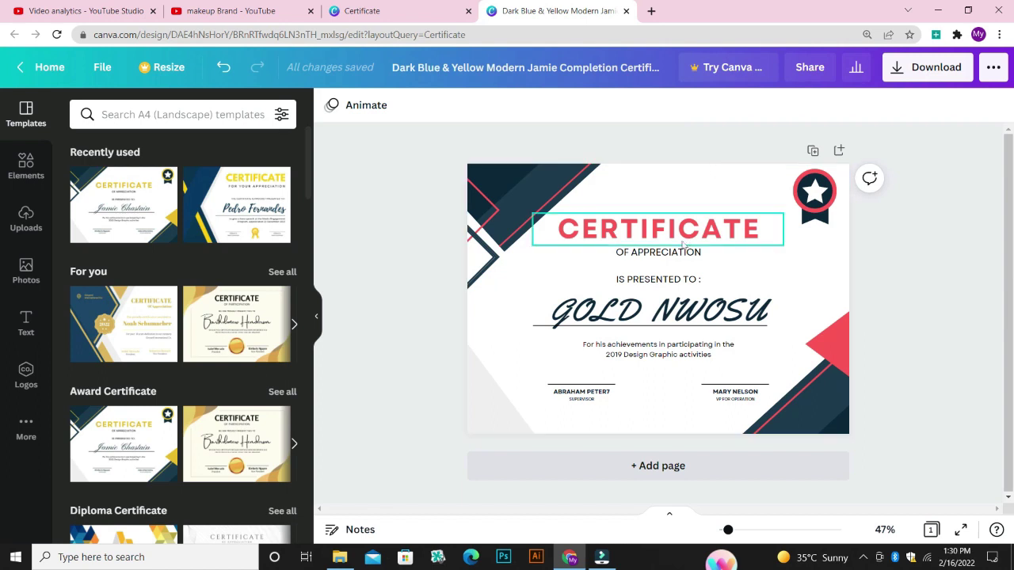
left_click(682, 242)
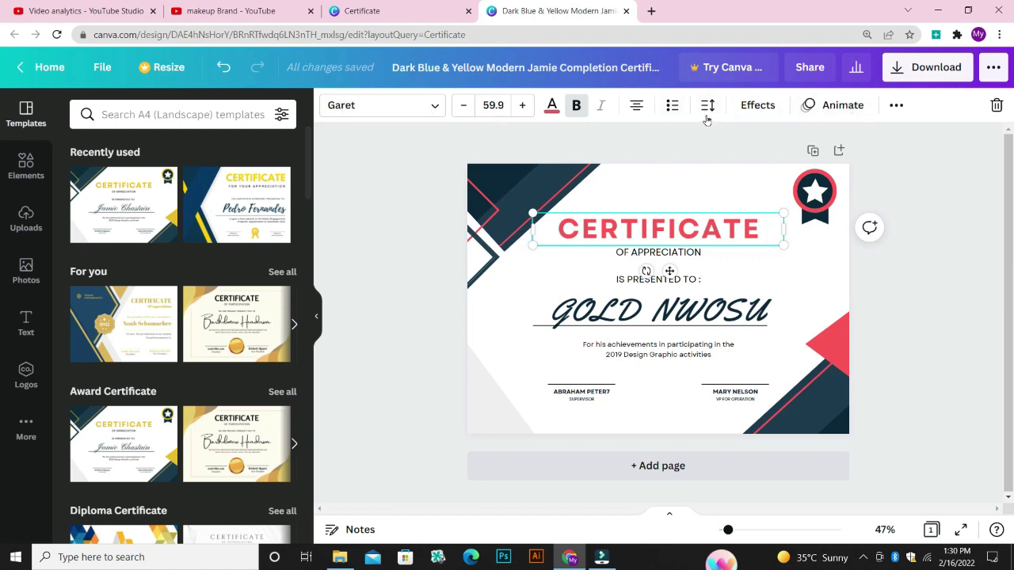
Rename the design title to 'FOR' followed by the recipient's first name
left_click(656, 188)
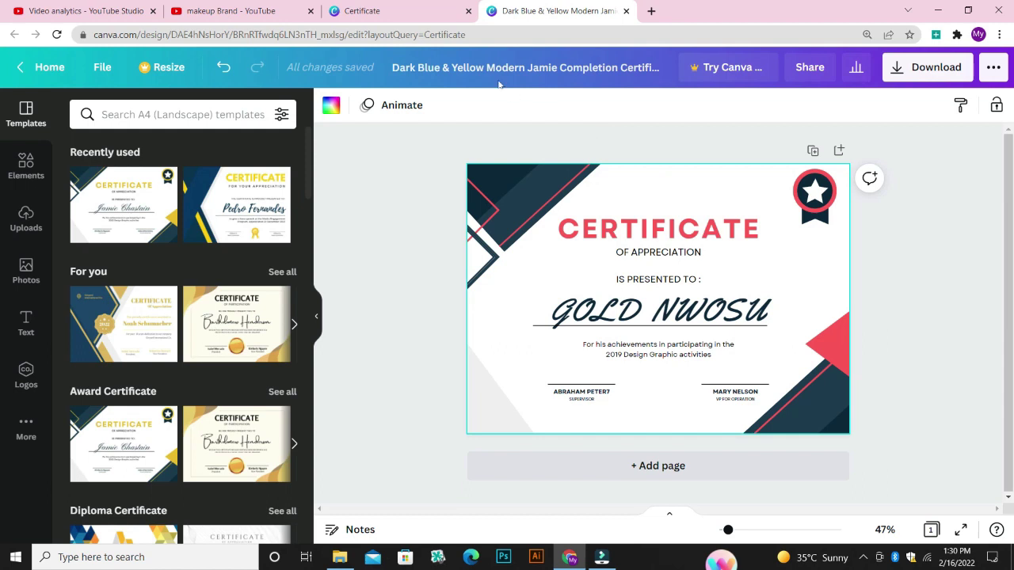
left_click(523, 75)
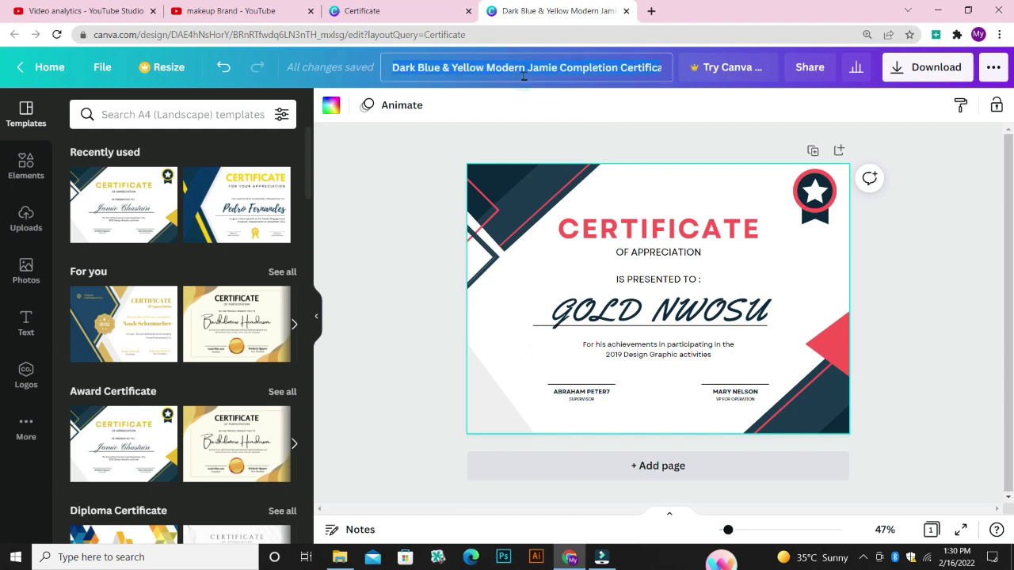
key("BackSpace")
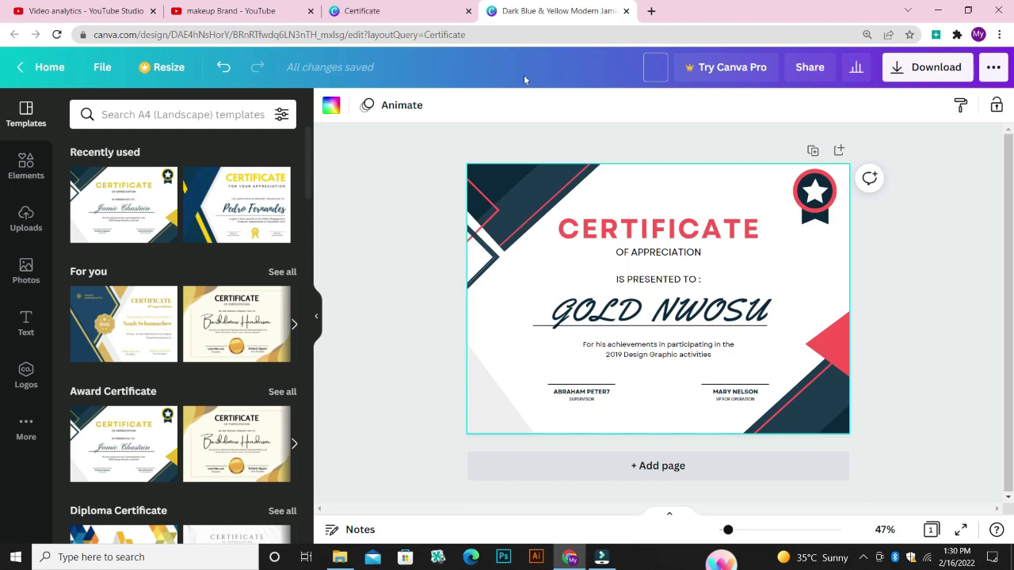
type("FOR GOLD")
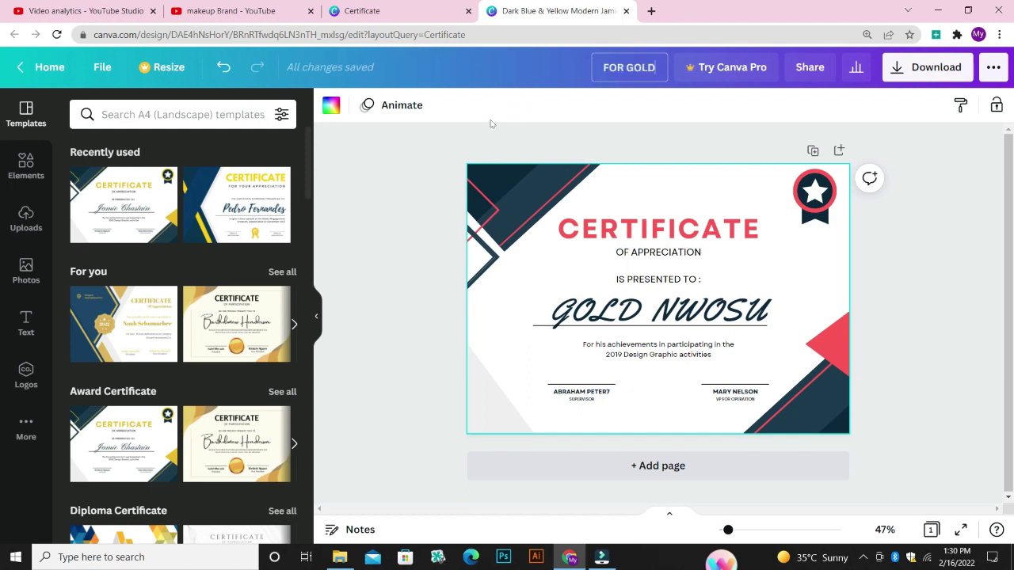
left_click(491, 123)
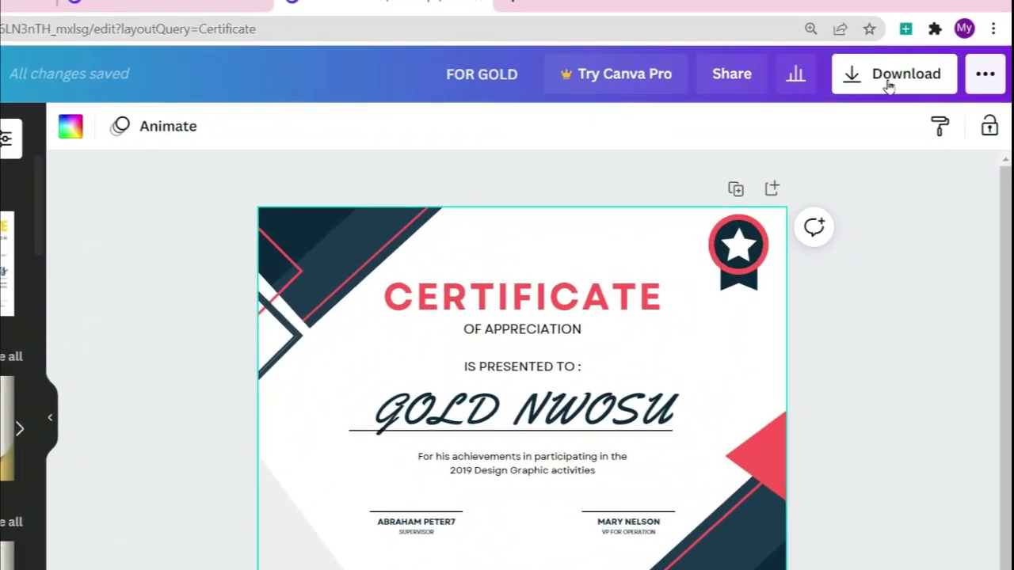
Download the certificate as a PDF Print file and dismiss the Canva Pro promotion
left_click(871, 89)
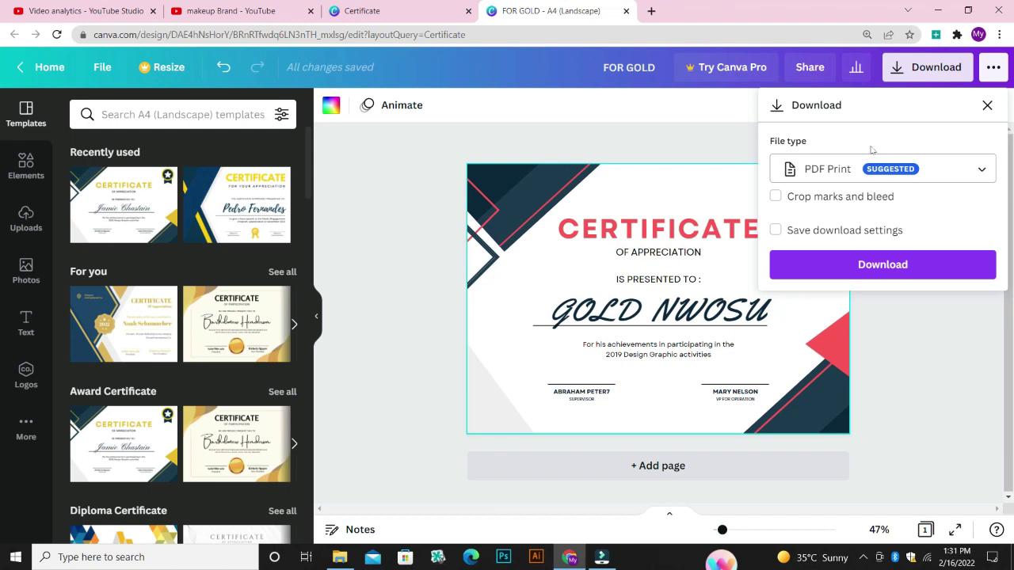
left_click(965, 180)
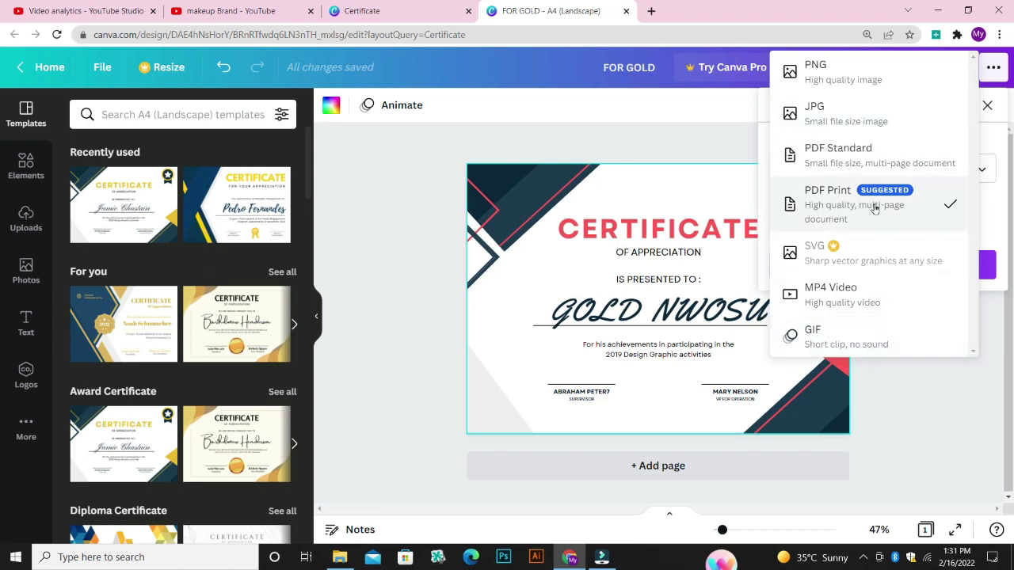
left_click(874, 208)
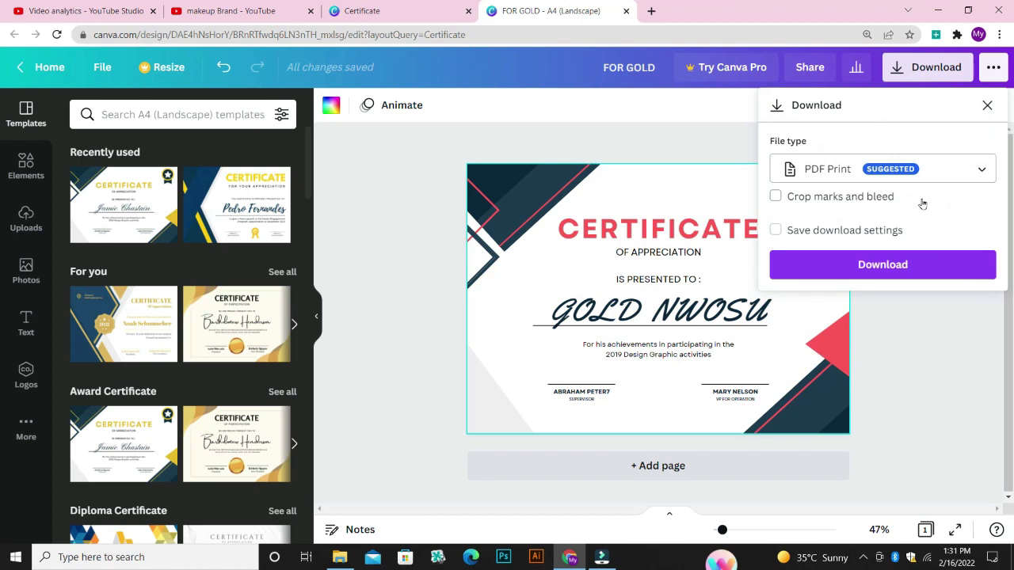
left_click(881, 277)
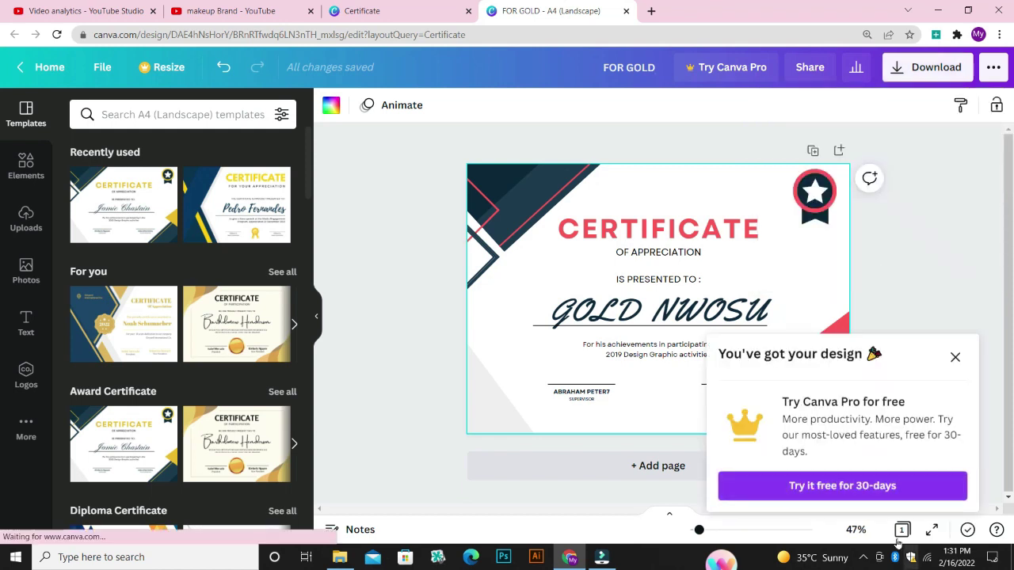
left_click(955, 358)
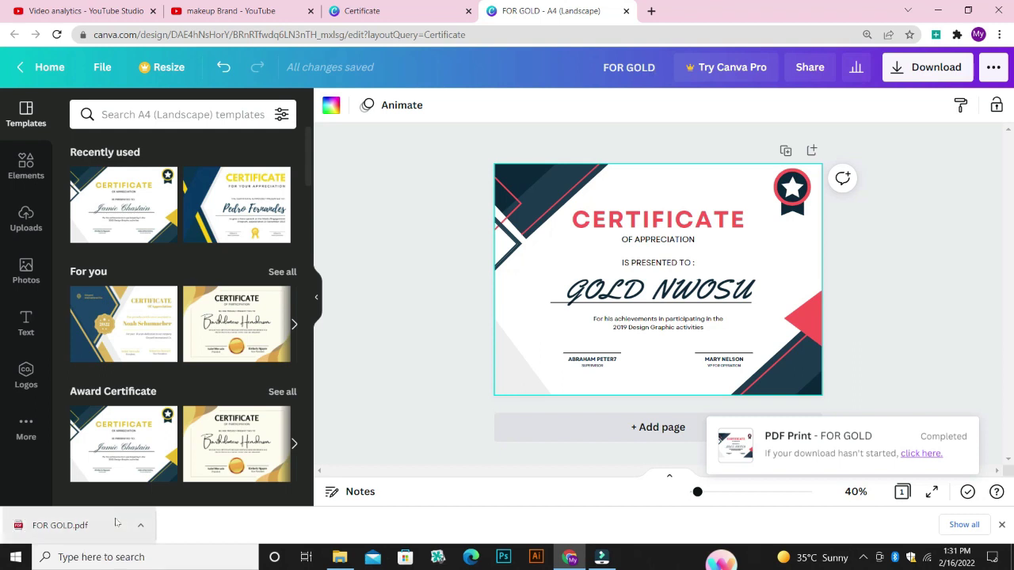
Open the downloaded PDF in Chrome's viewer and zoom out to see the page
left_click(115, 523)
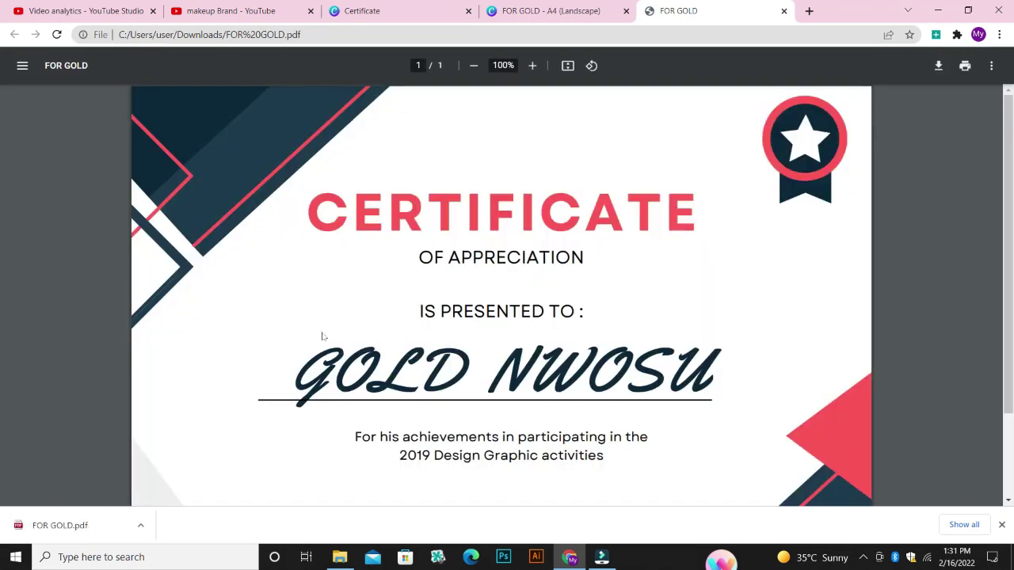
key("ctrl+minus")
key("ctrl+minus")
key("ctrl+minus")
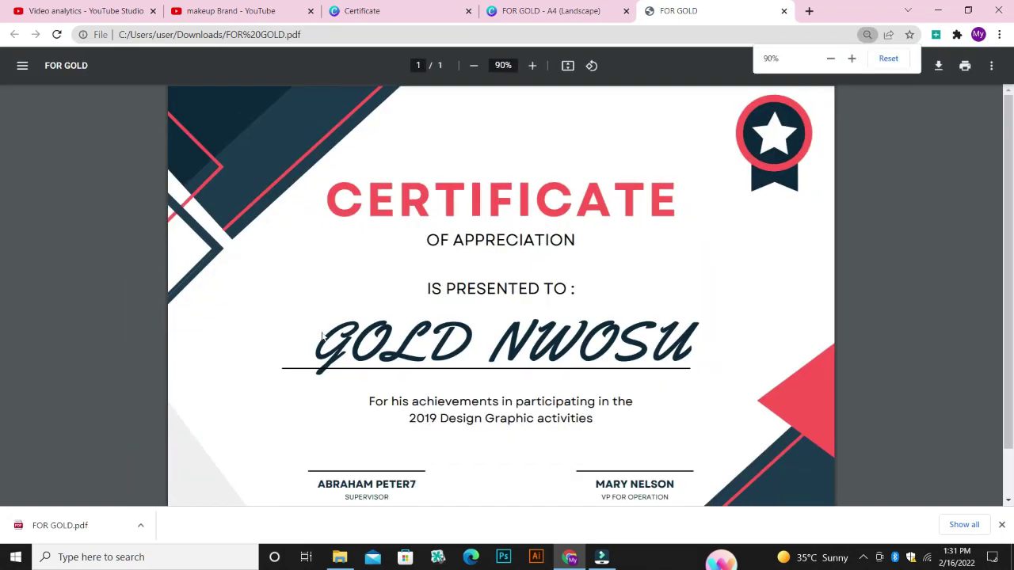